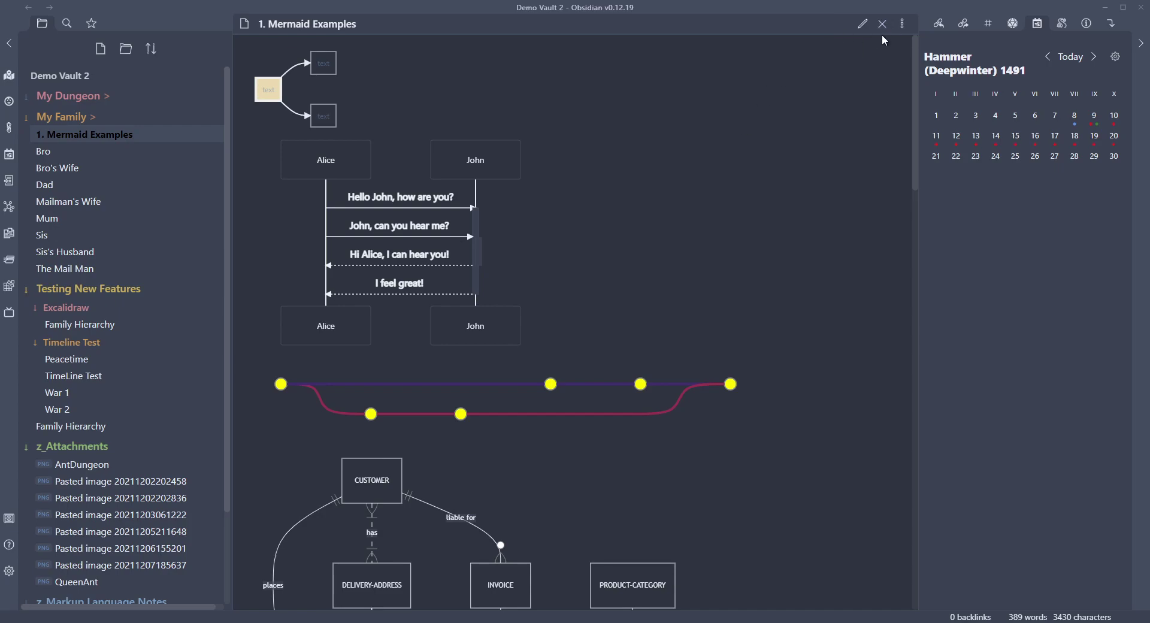
Examine the source of the first Mermaid graph in the note, including its declarations, linking comments and A, B, C nodes.
click(863, 24)
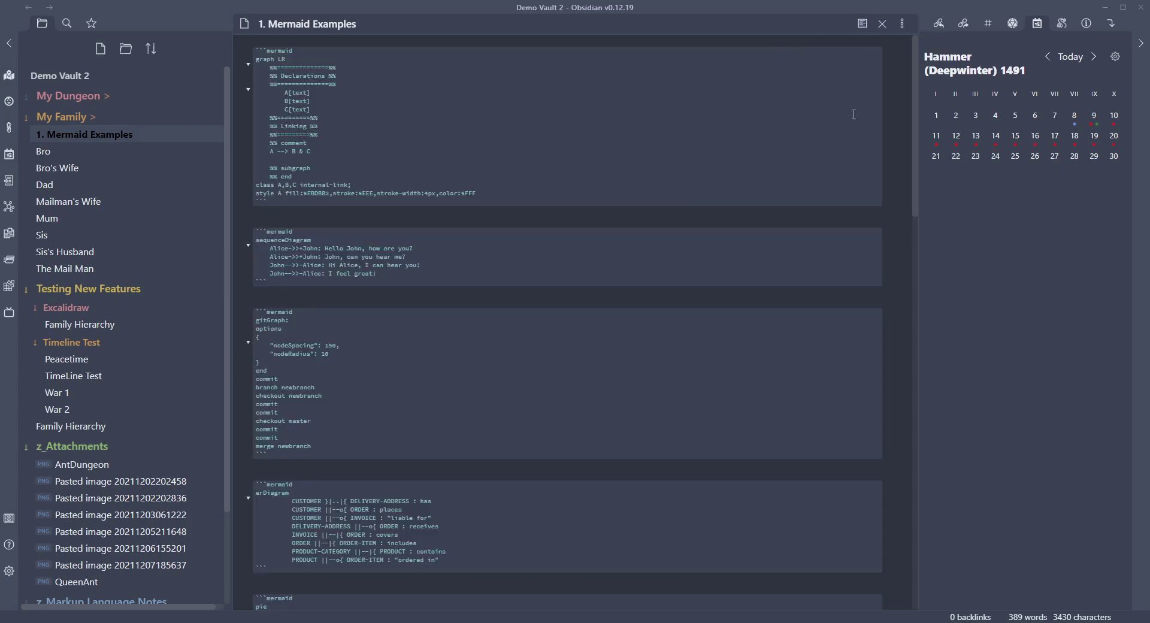
drag(916, 122, 863, 66)
drag(266, 201, 229, 48)
click(451, 136)
drag(348, 86, 229, 70)
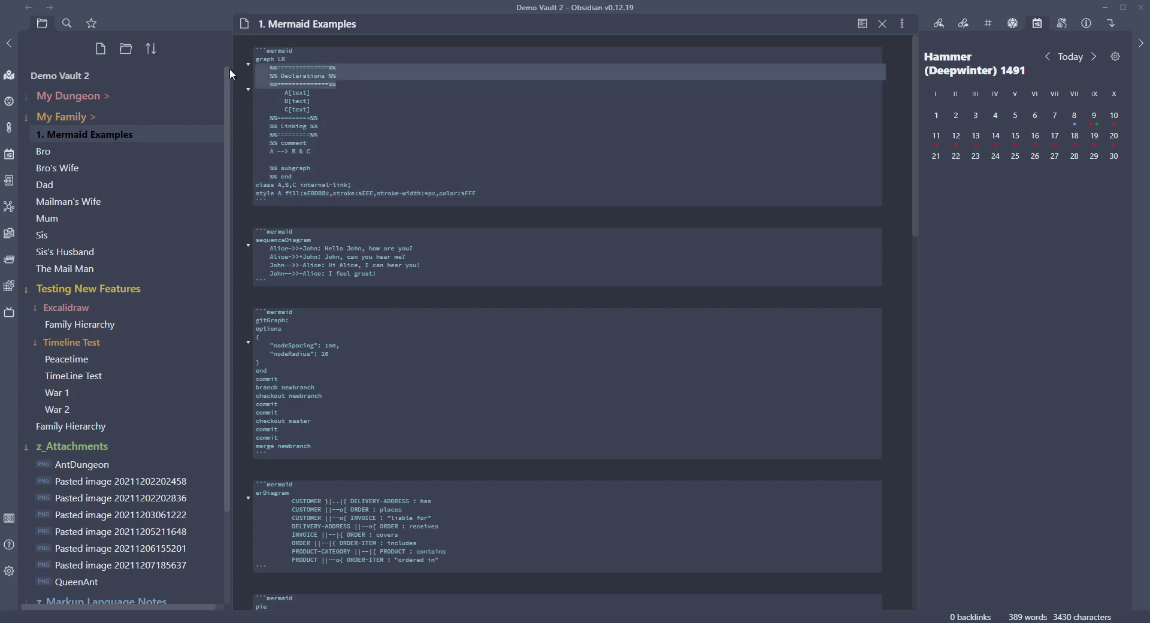
click(316, 122)
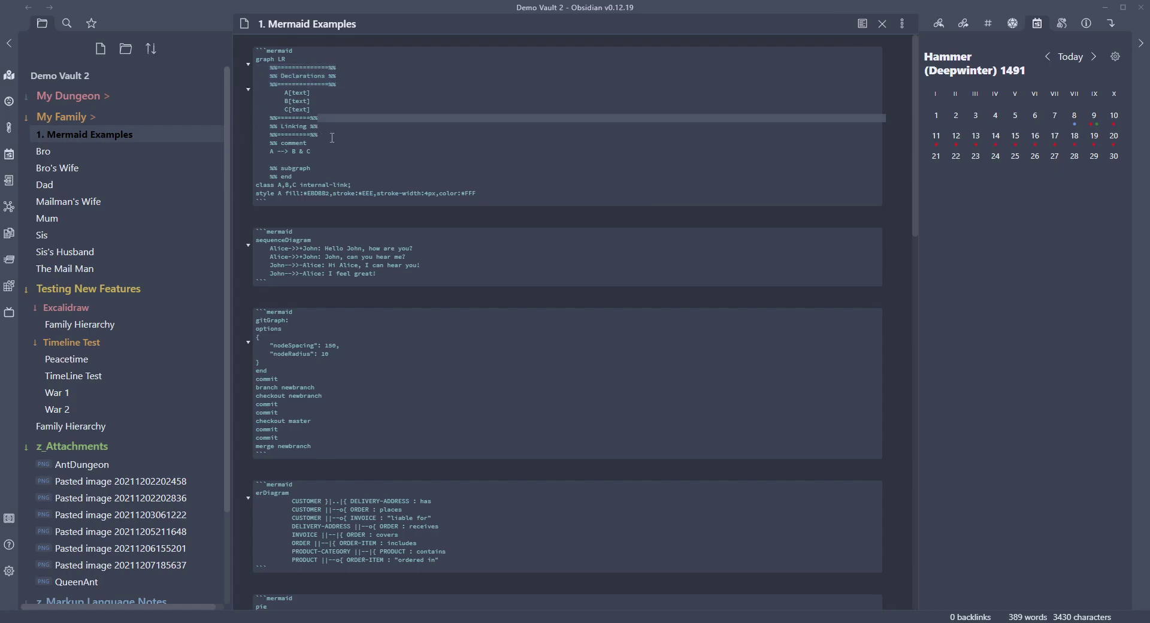
drag(323, 134, 177, 121)
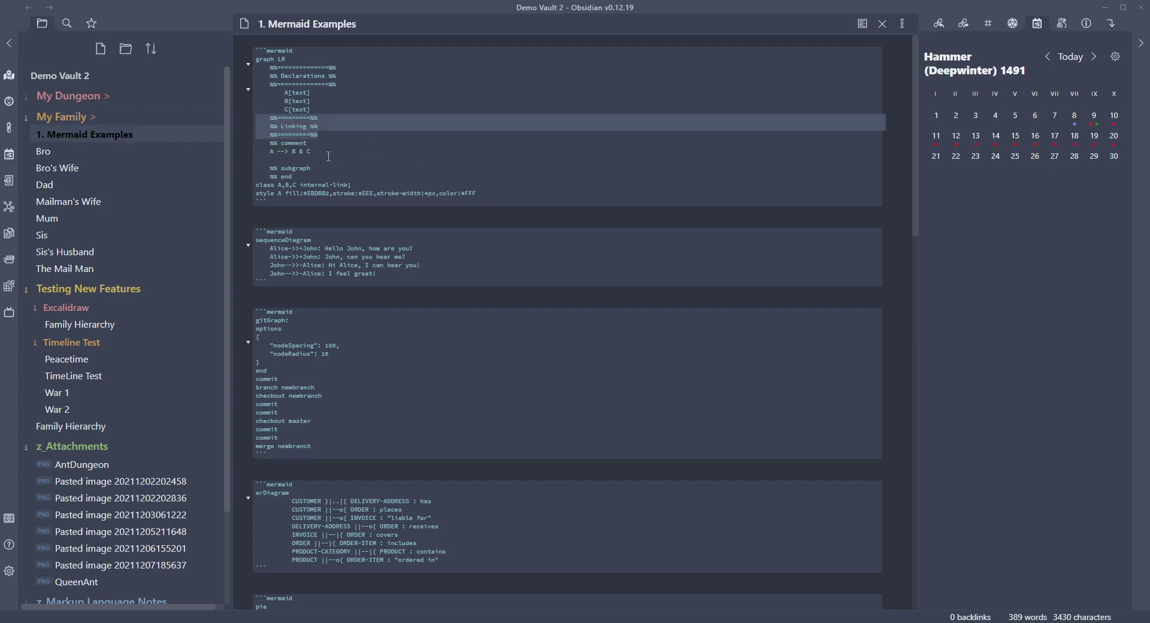
drag(312, 111, 237, 90)
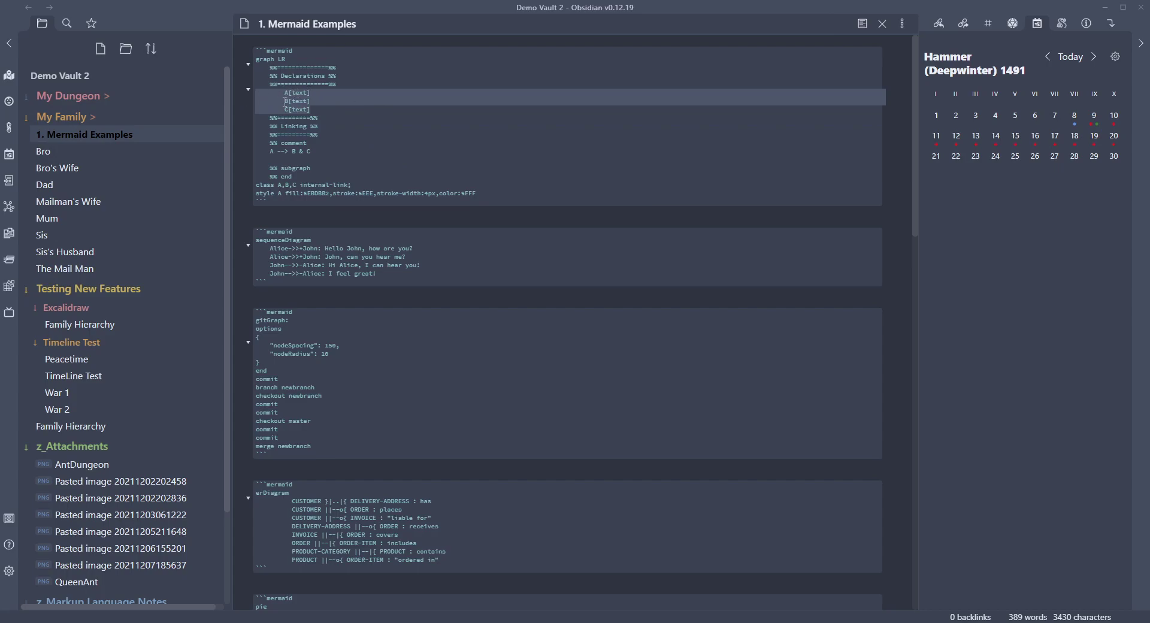
Relabel node A of the first graph as Bro and test its link to the Bro note from the preview.
click(311, 100)
drag(308, 93, 293, 91)
click(309, 92)
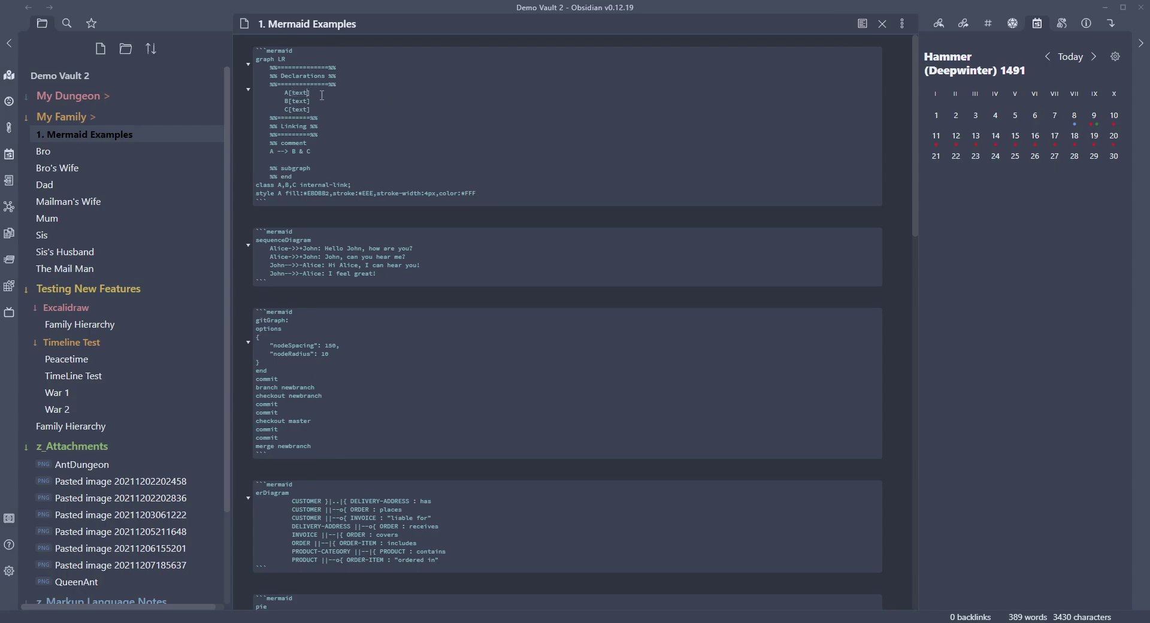
key(BackSpace)
click(862, 24)
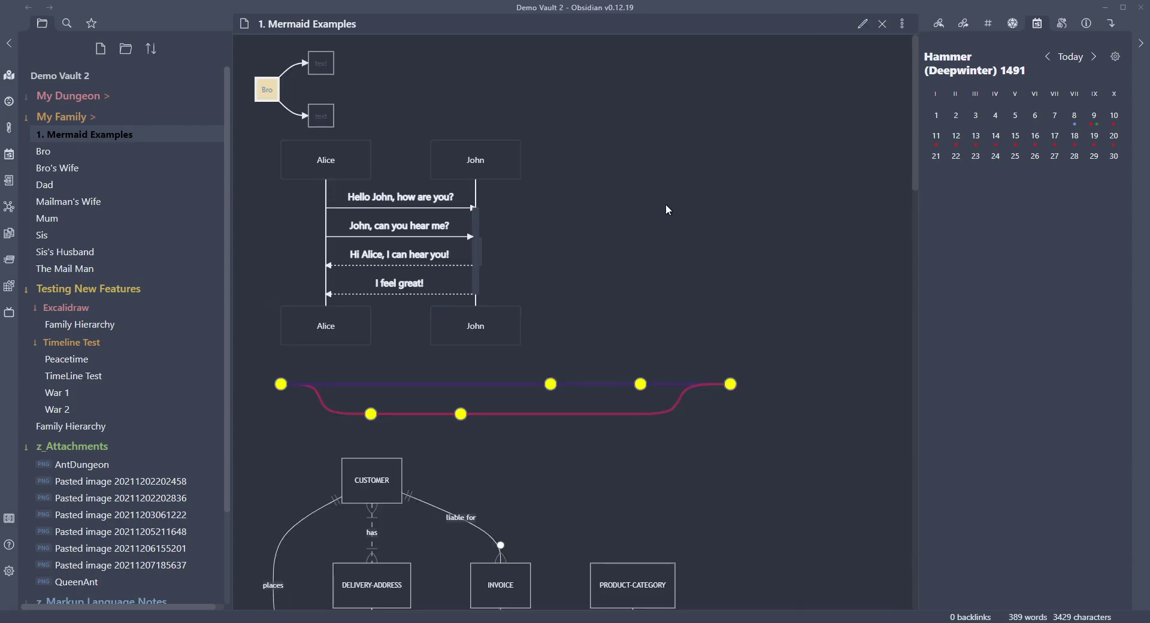
click(263, 95)
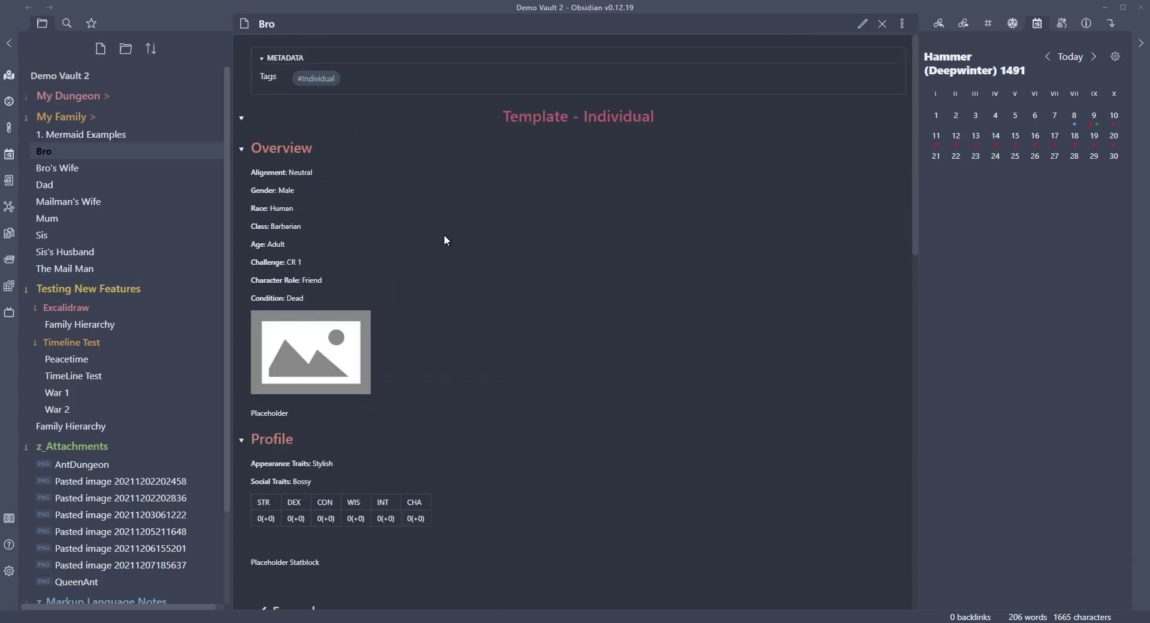
click(28, 7)
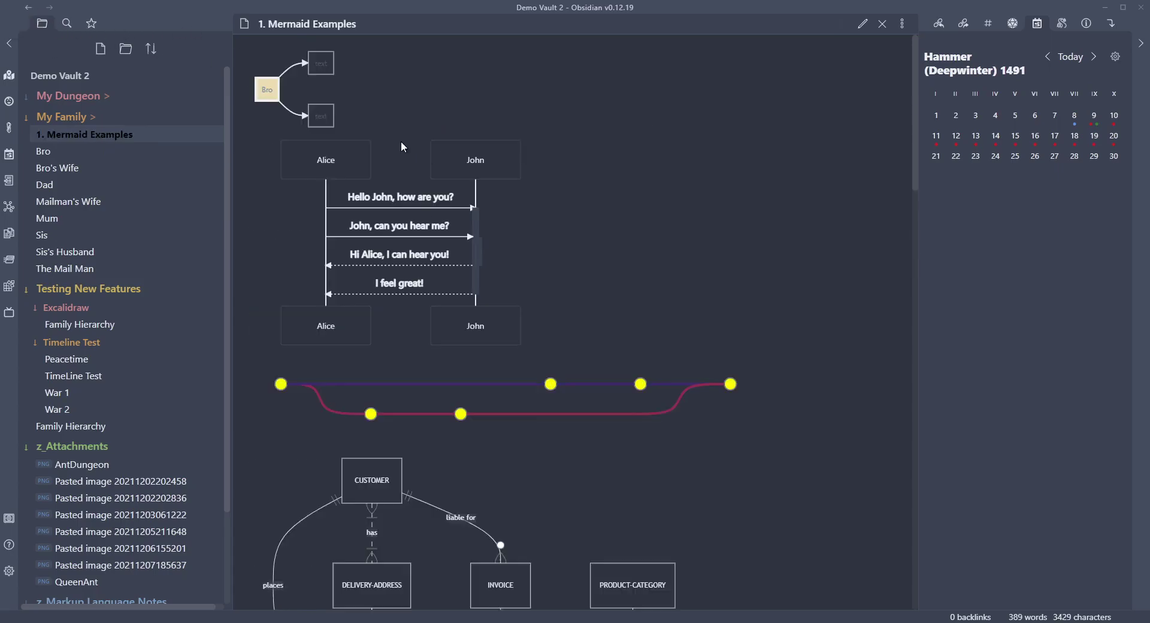
Examine the A --> B & C linking line in the source and compare it with the rendered arrows.
click(862, 24)
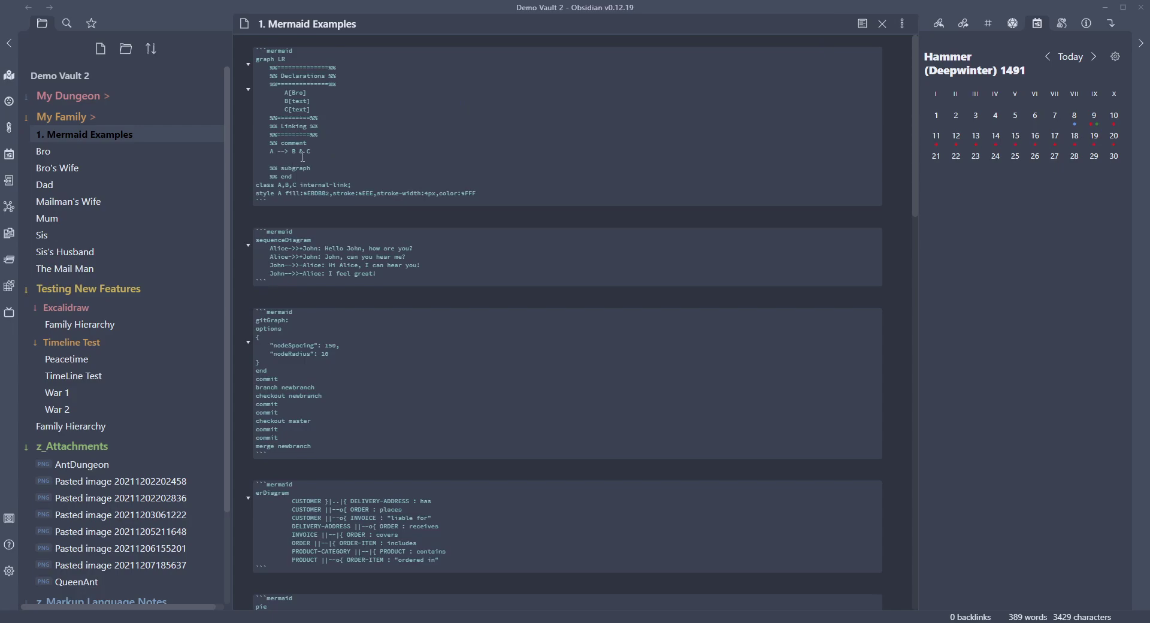
drag(306, 154, 265, 155)
click(863, 23)
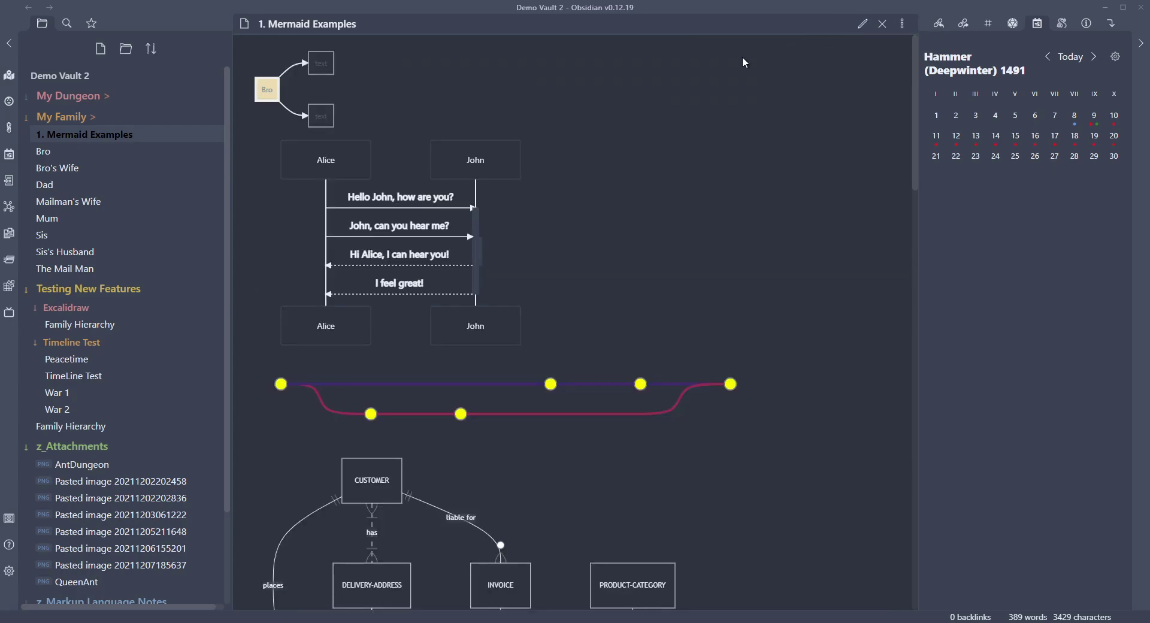
Examine the internal-link class line and node A's style line in the first graph's source against the rendered diagram.
click(862, 24)
key(Right)
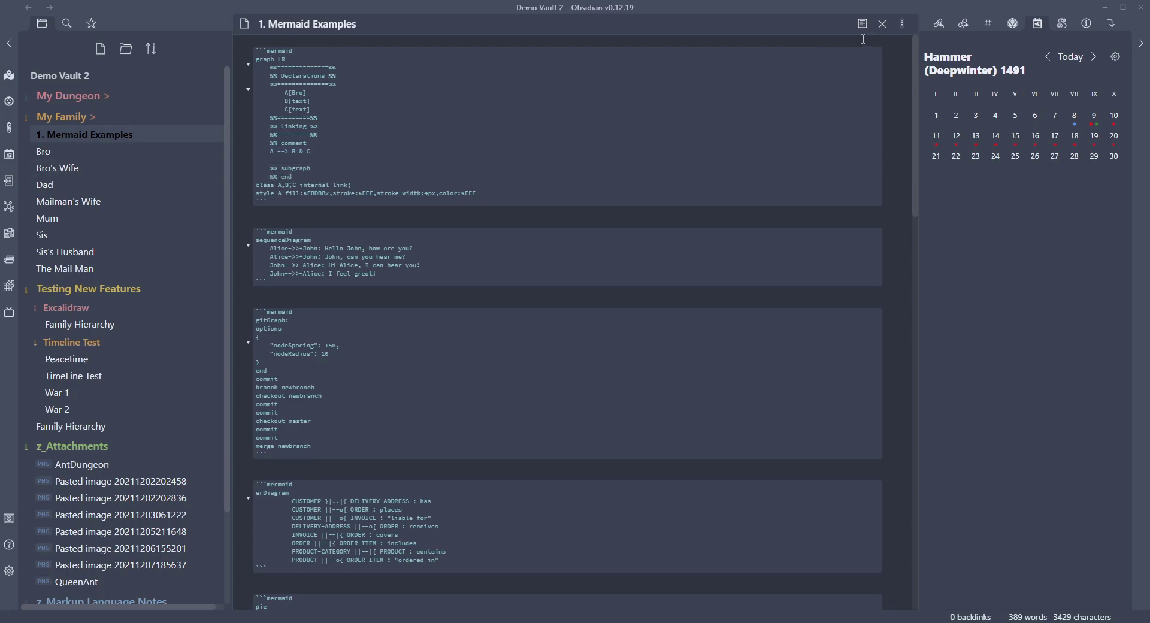
drag(366, 183, 228, 191)
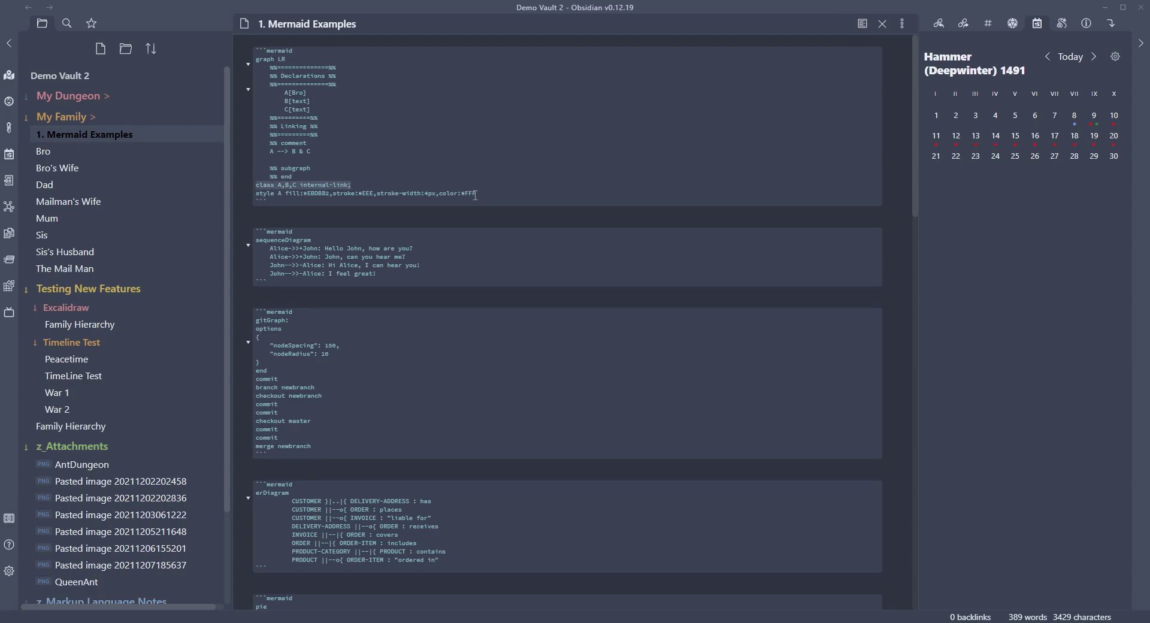
drag(484, 192, 256, 198)
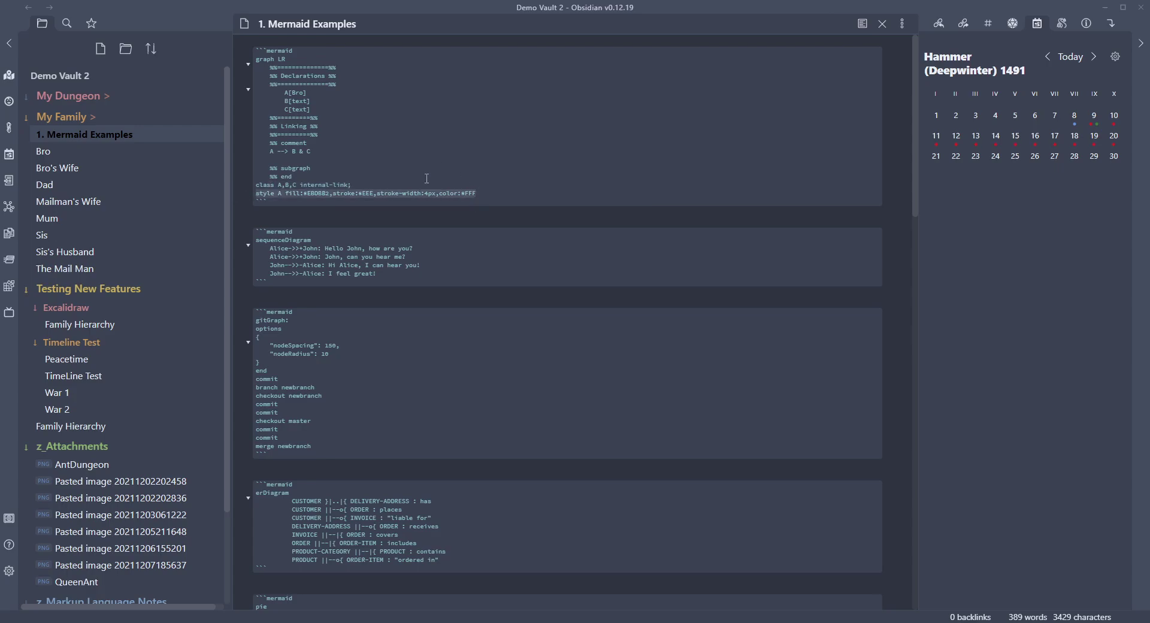
click(354, 185)
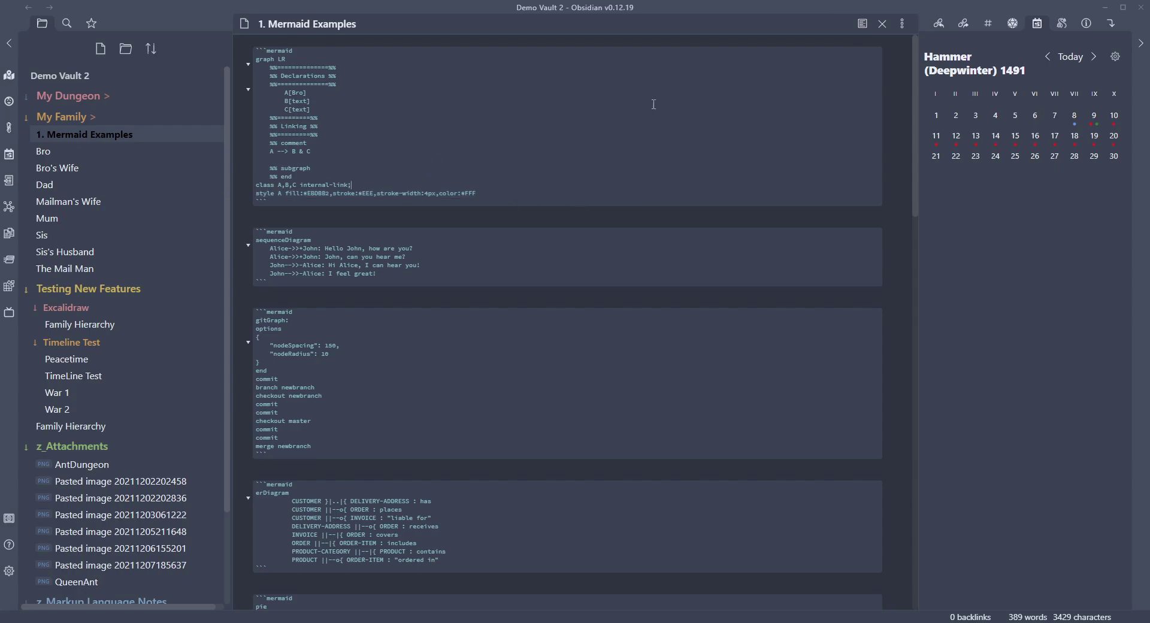
click(862, 23)
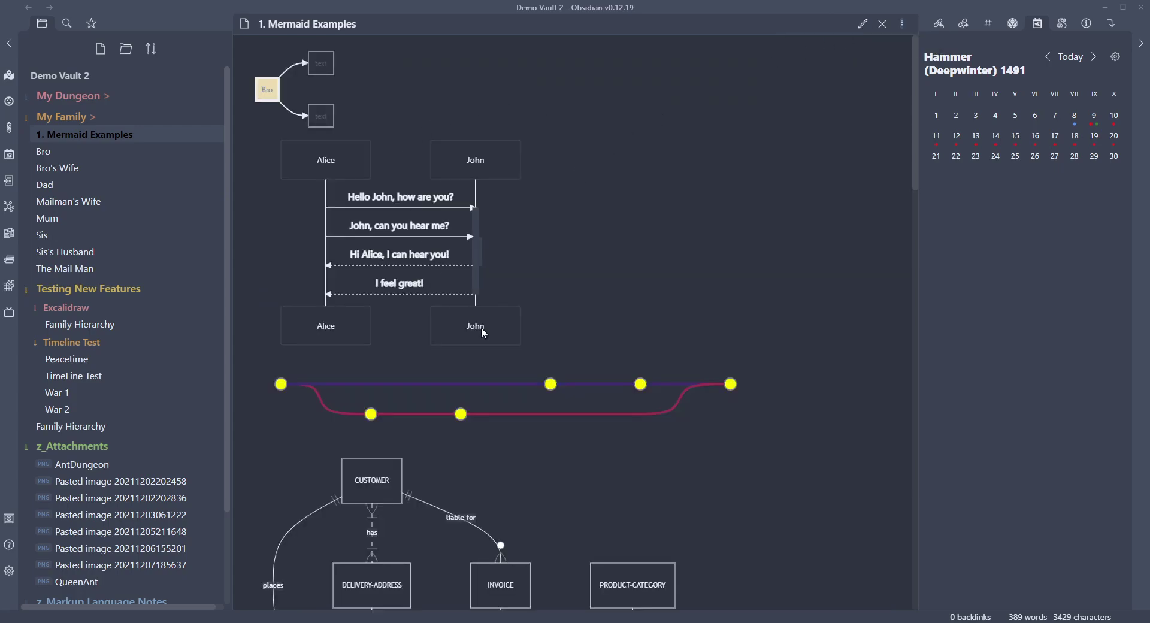
click(862, 23)
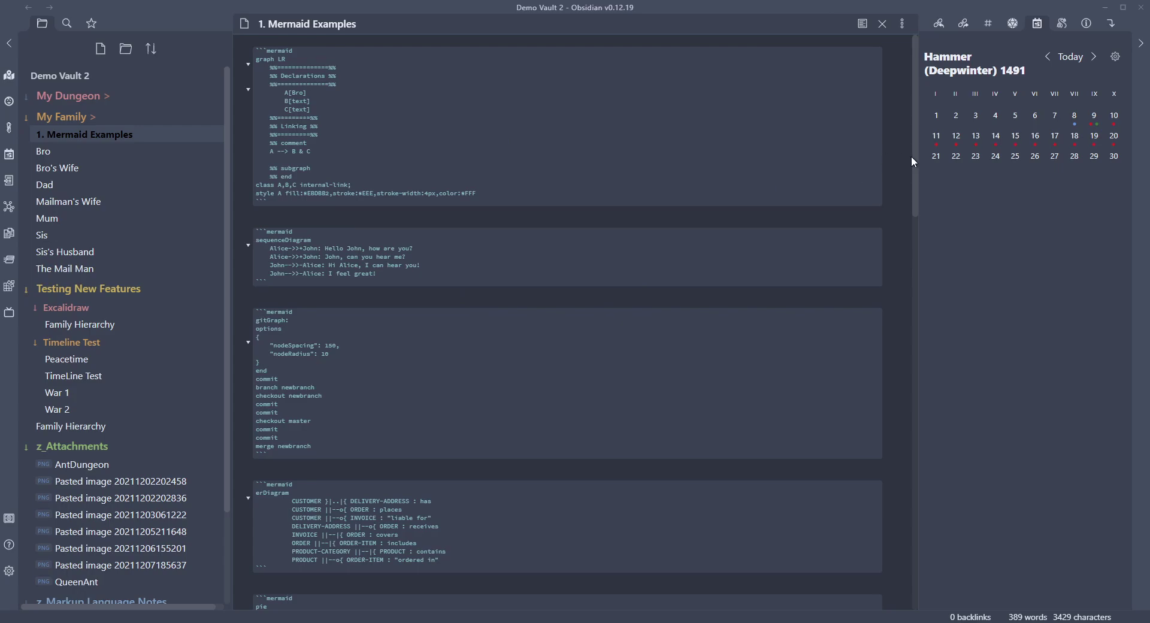
click(858, 24)
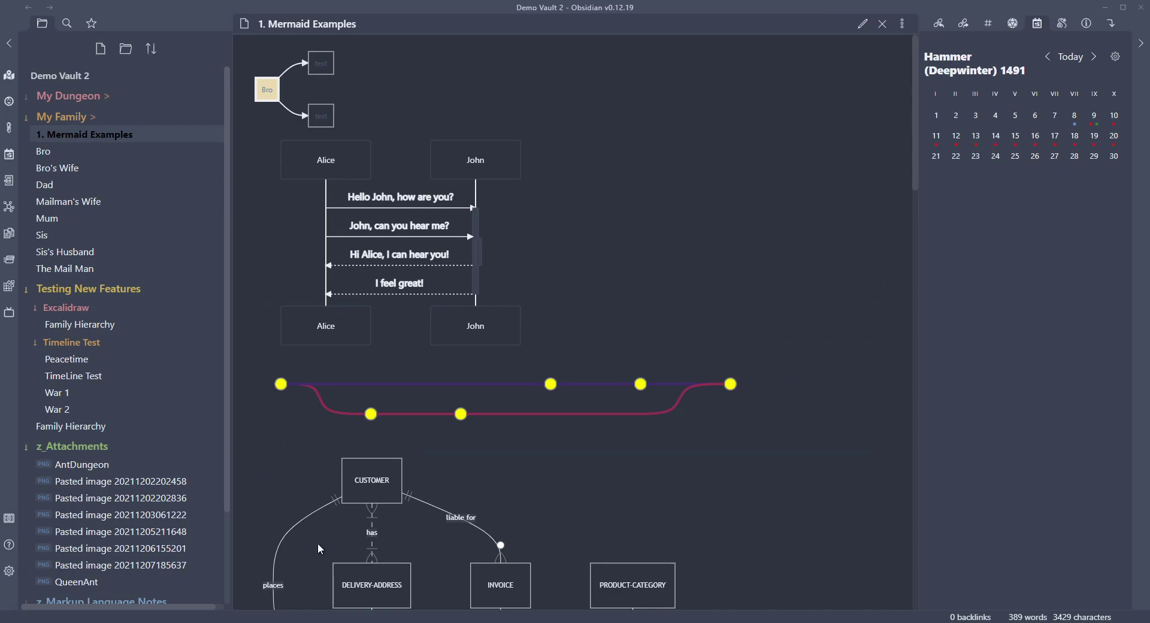
Switch to the Mermaid documentation in Chrome and review its introduction and the flowchart and sequence diagram examples.
mouse_move(194, 621)
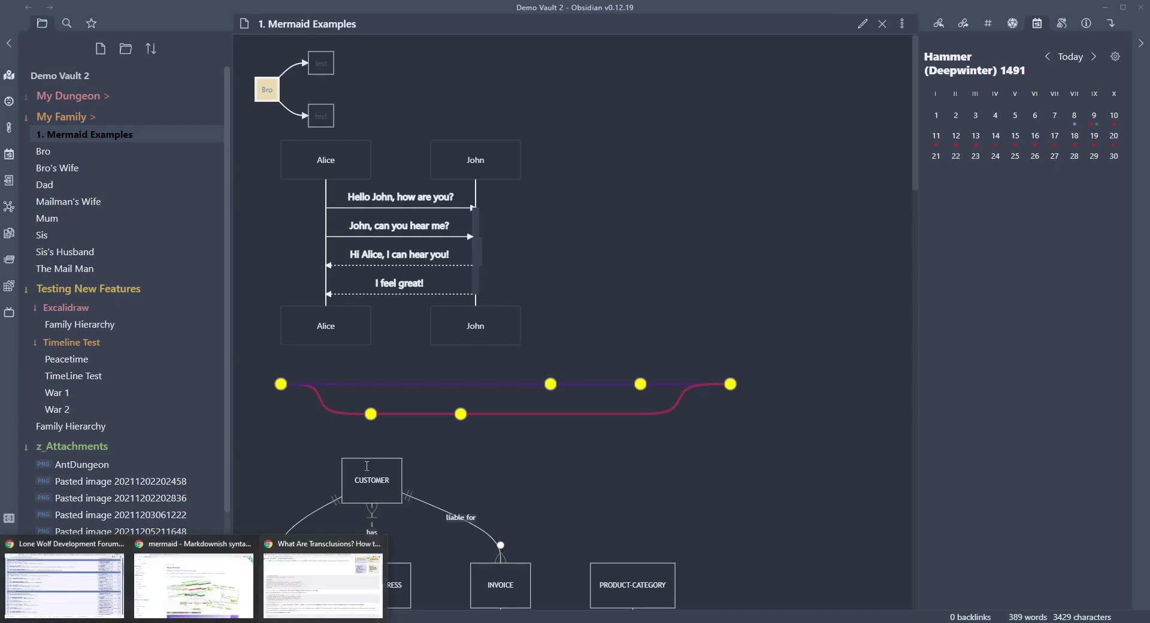
click(189, 578)
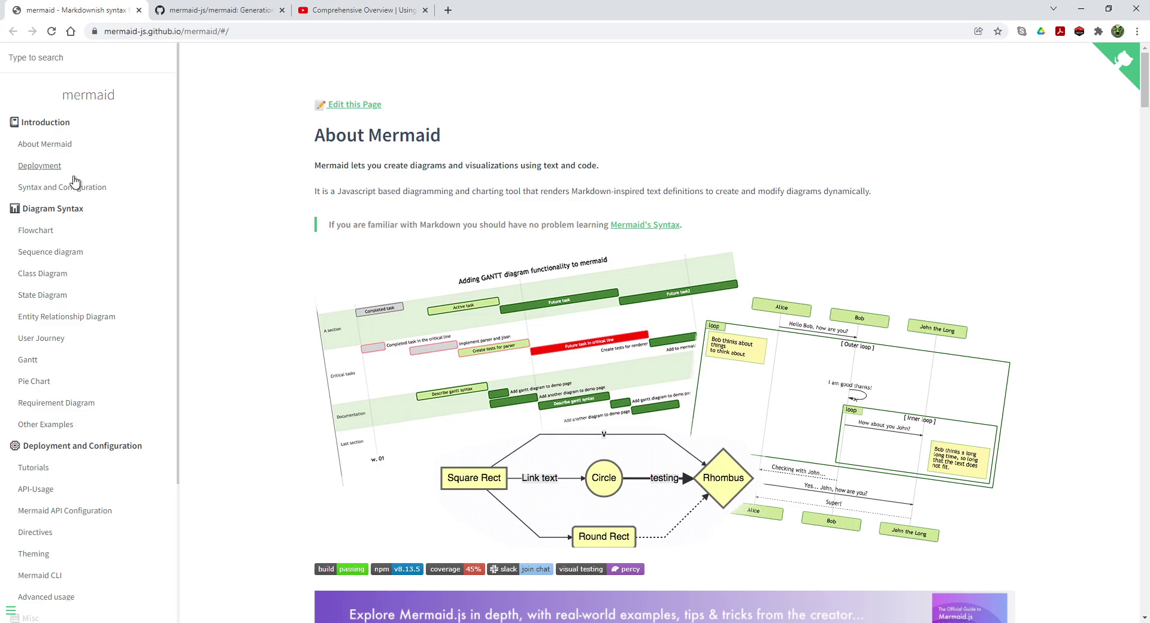
scroll(84, 207, down, 3)
scroll(508, 191, down, 13)
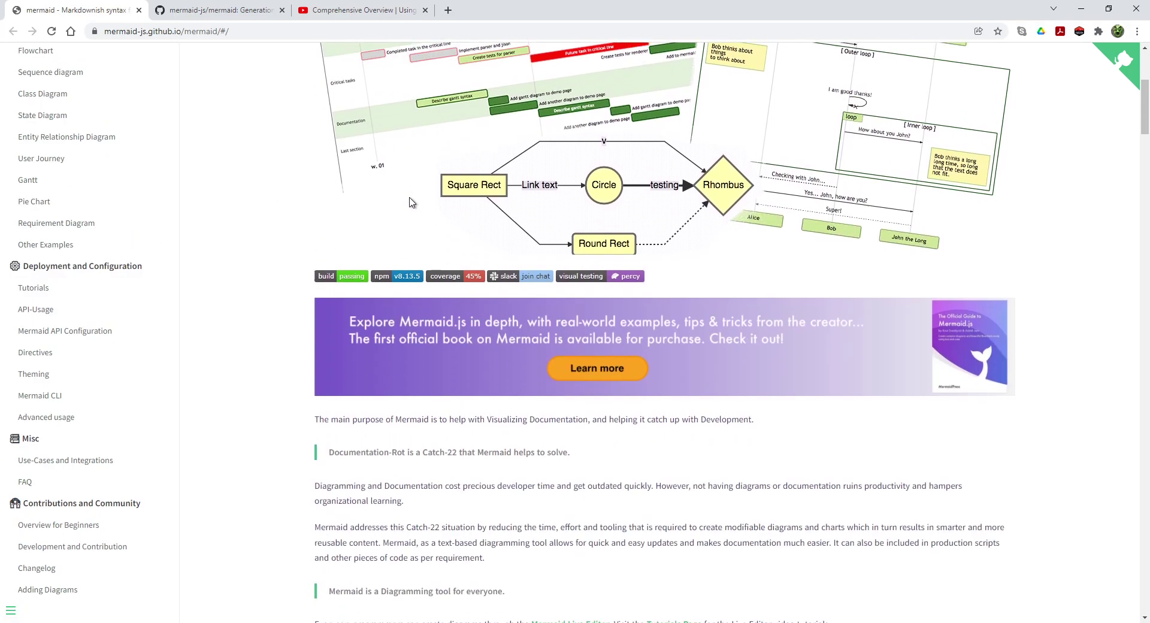
scroll(508, 191, down, 3)
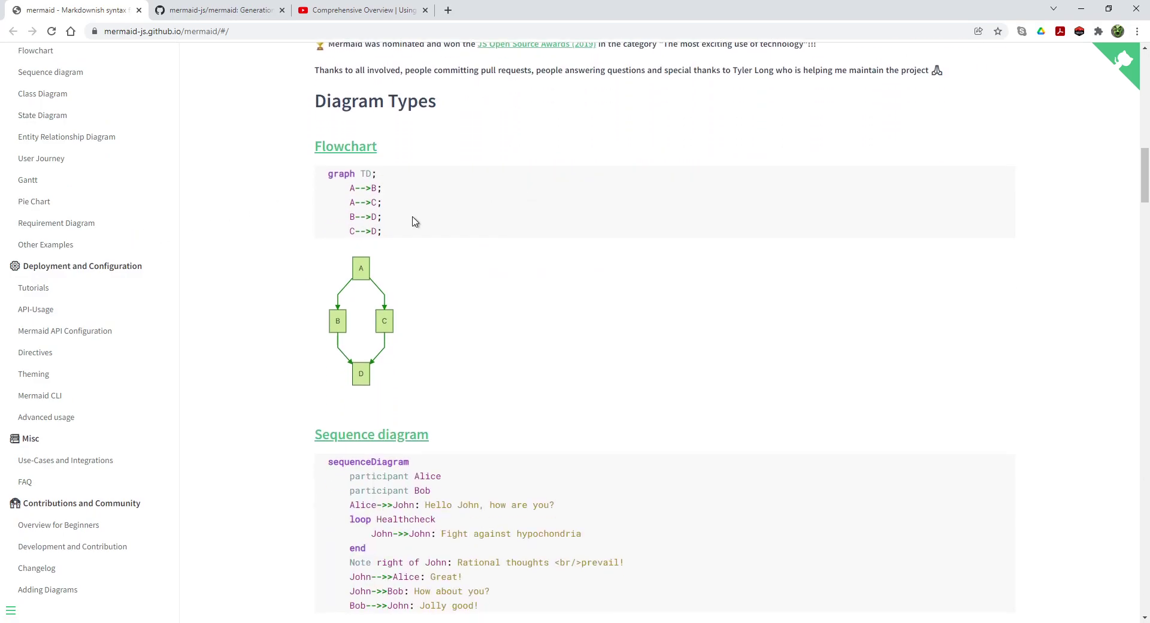
scroll(401, 260, down, 3)
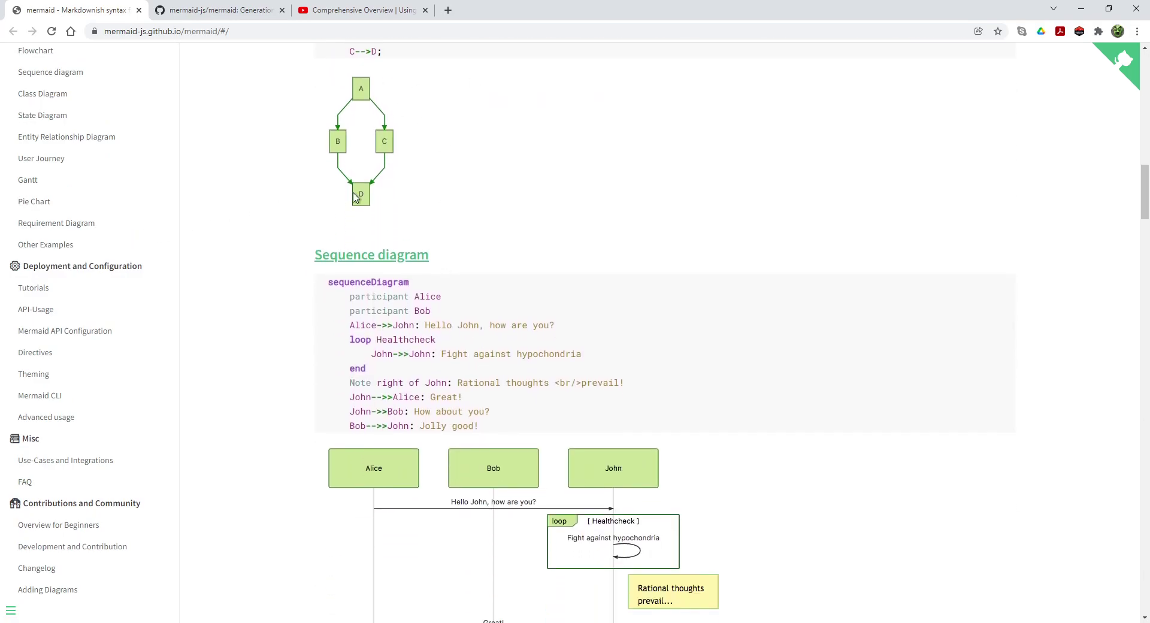
scroll(491, 132, down, 3)
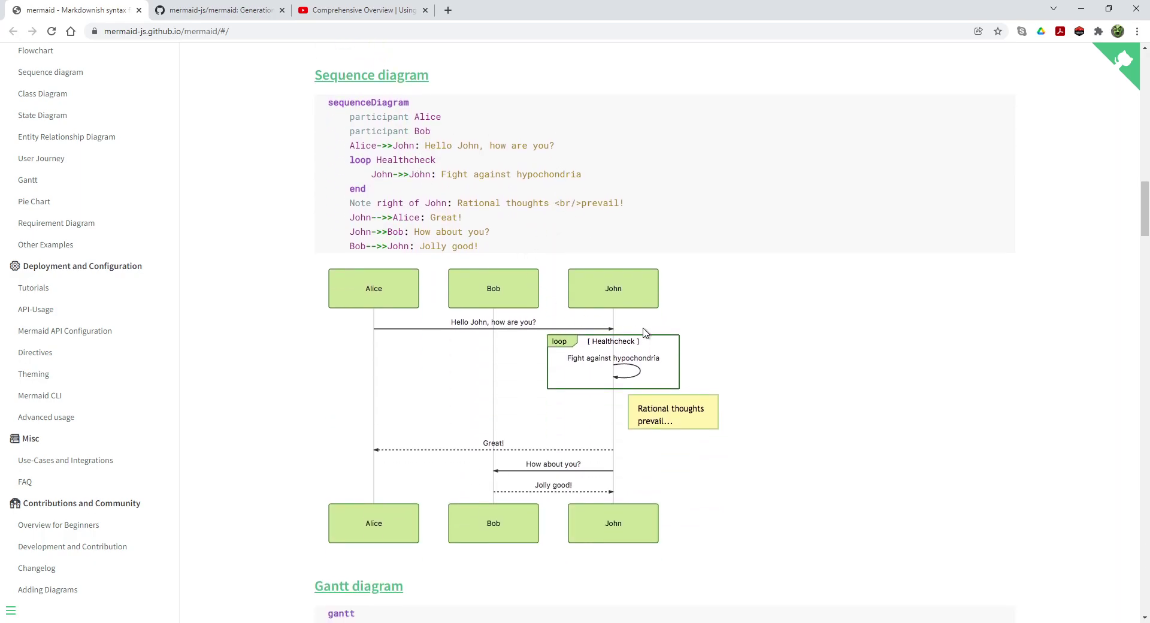
Review the documentation's Gantt, class, Git graph, entity relationship and user journey diagram examples.
scroll(639, 336, down, 6)
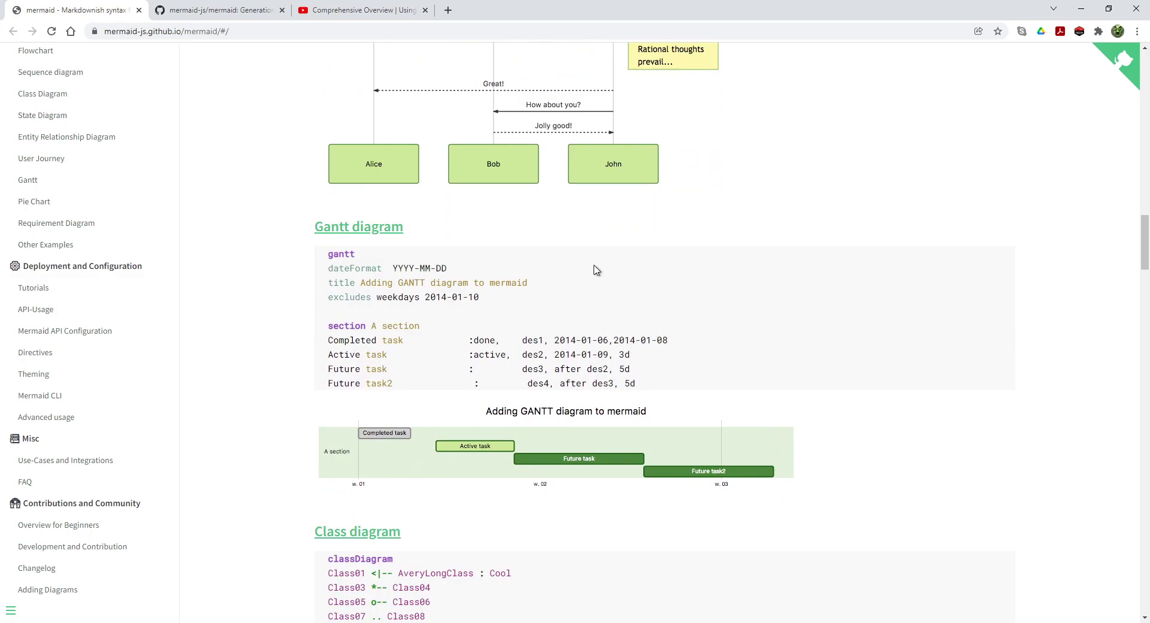
scroll(477, 168, down, 1)
scroll(600, 245, down, 3)
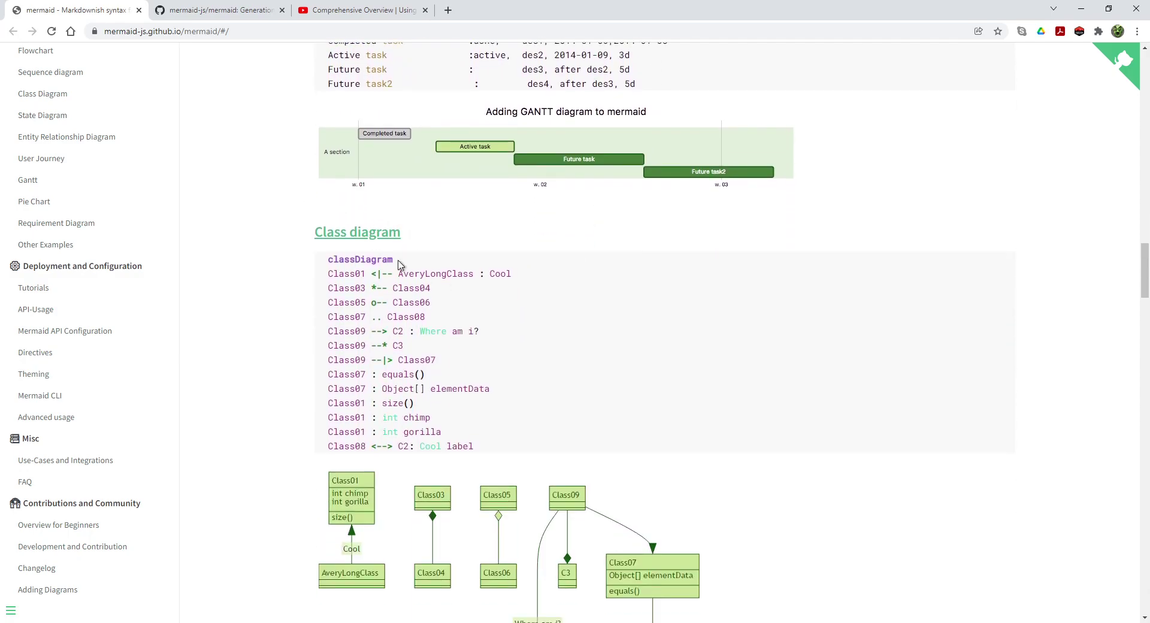
scroll(589, 428, down, 1)
scroll(588, 427, down, 7)
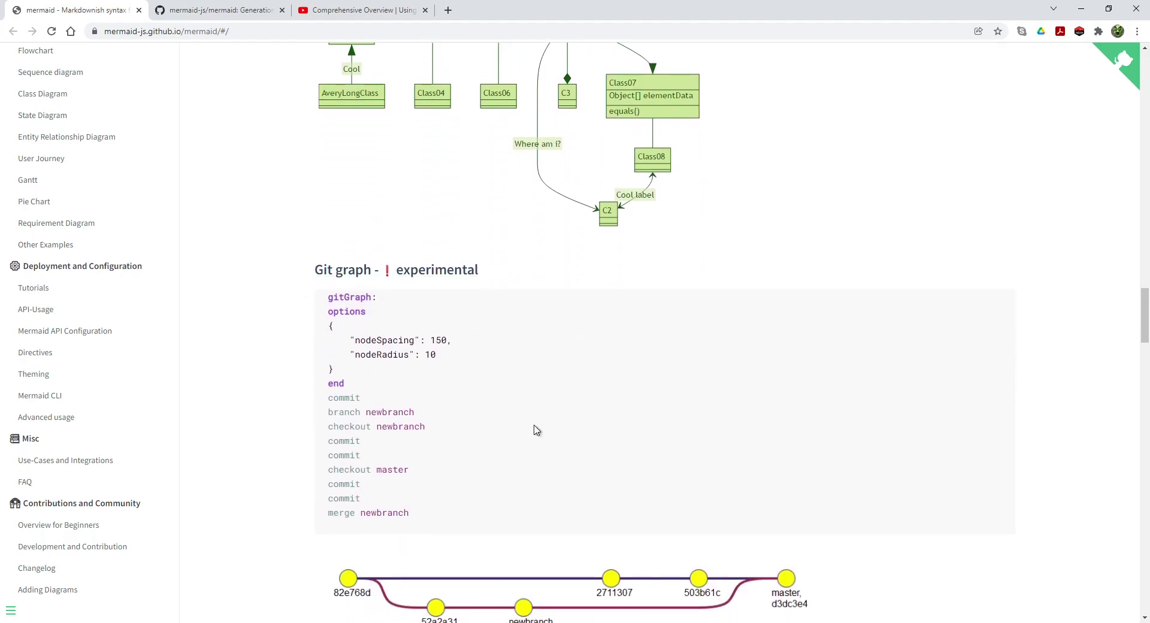
scroll(536, 429, down, 2)
scroll(446, 299, down, 2)
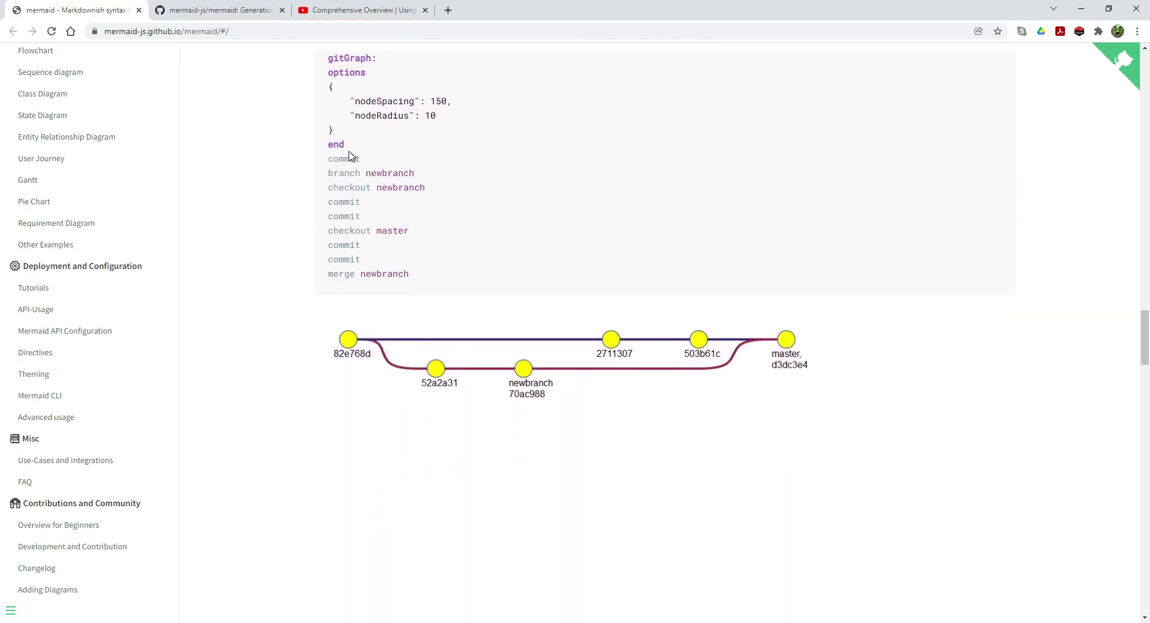
scroll(631, 239, down, 8)
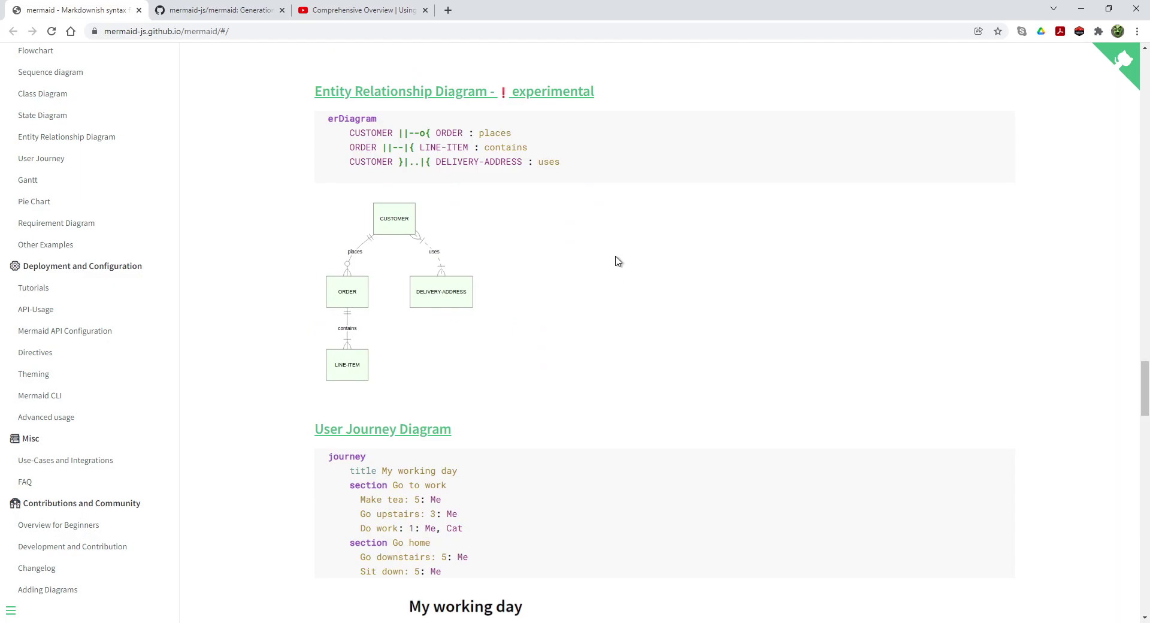
scroll(611, 263, down, 3)
scroll(560, 277, up, 15)
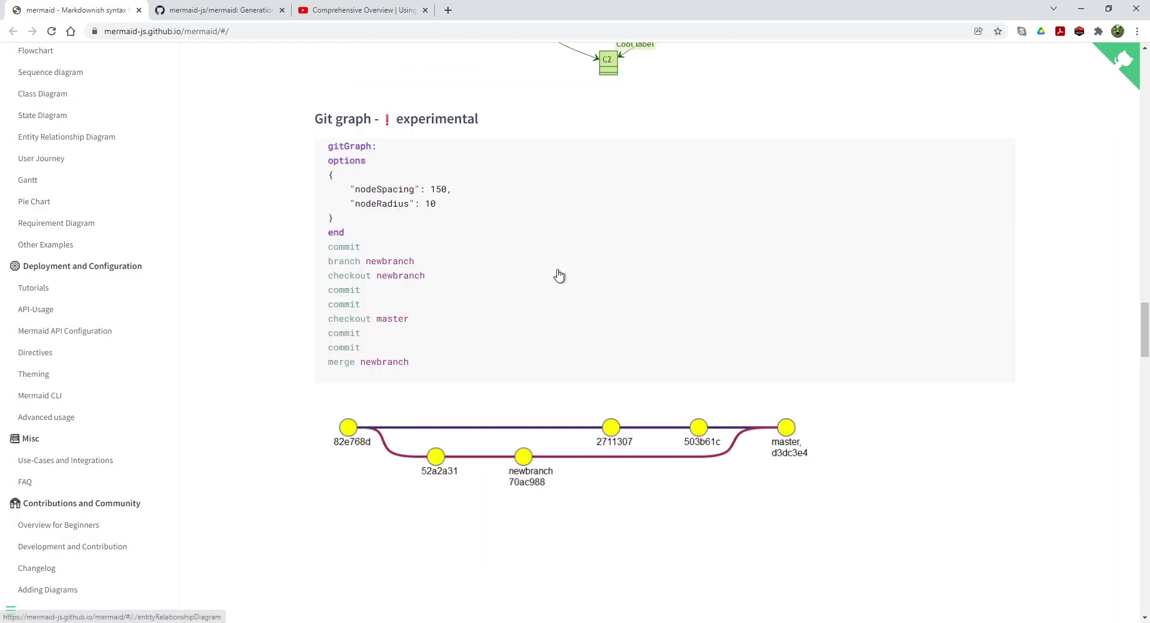
Look over the mermaid-js/mermaid repository on GitHub, from the README examples up to the file list.
key(ctrl+Tab)
scroll(725, 287, up, 20)
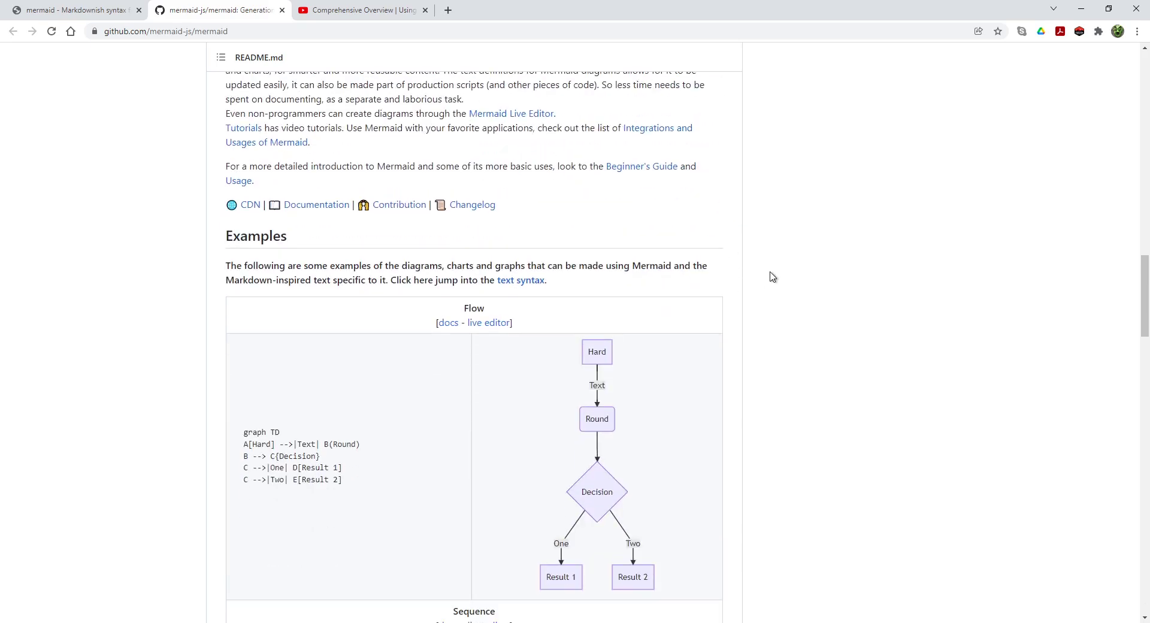
scroll(782, 276, down, 1)
drag(1143, 298, 1111, 70)
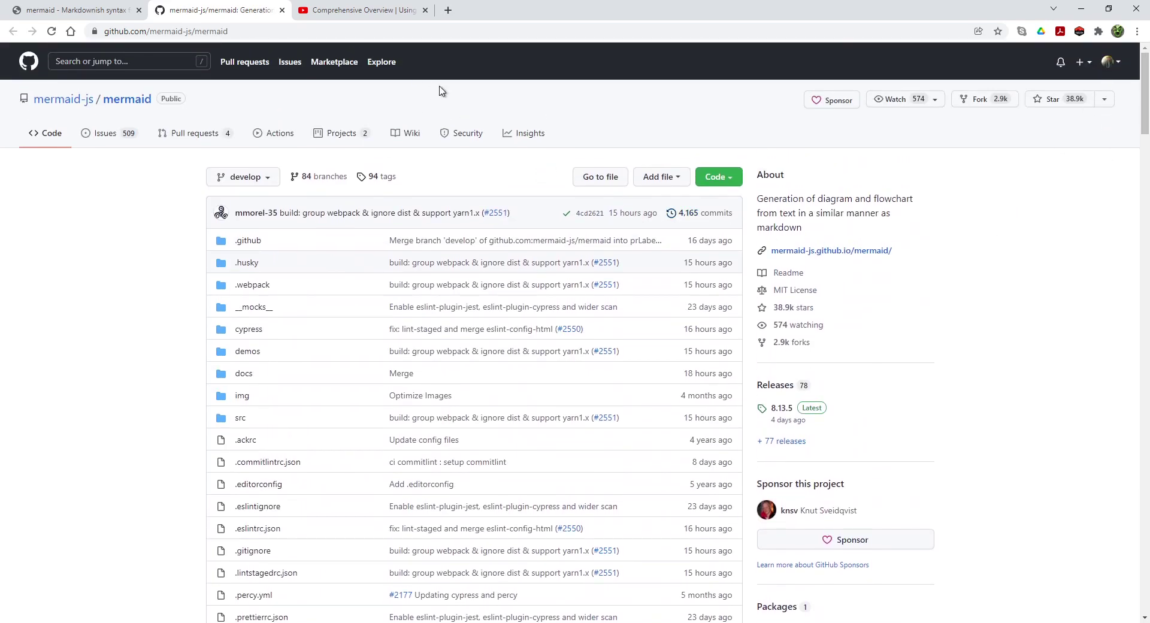
View the YouTube page of the video "Comprehensive Overview | Using Mermaid Flowcharts In Obsidian" and its description.
click(344, 10)
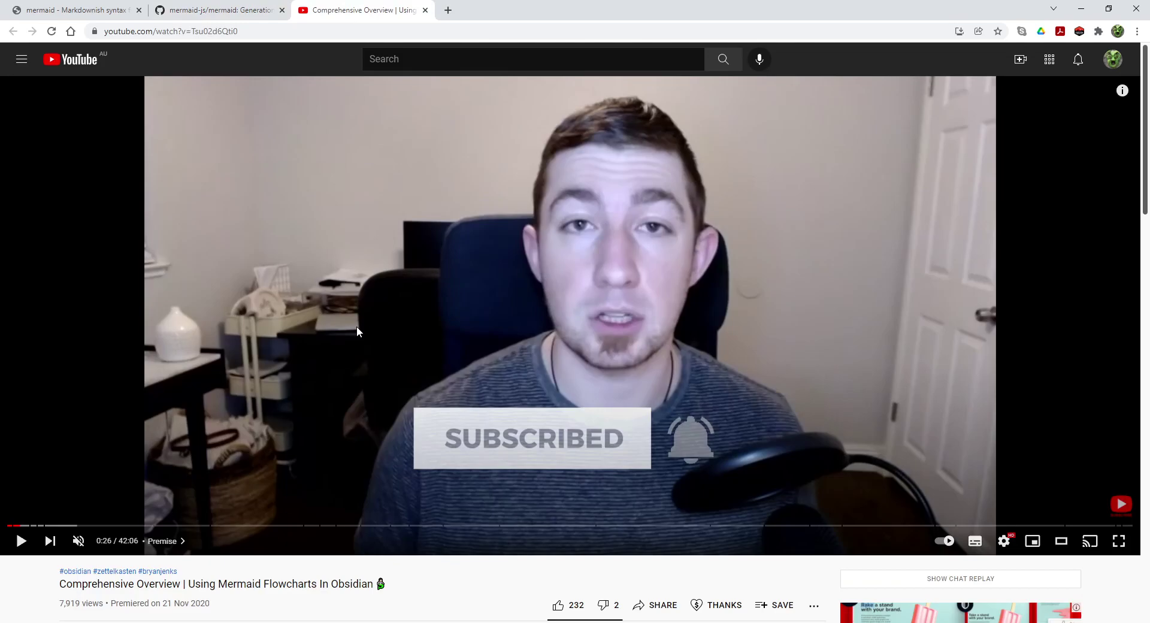
scroll(323, 398, down, 2)
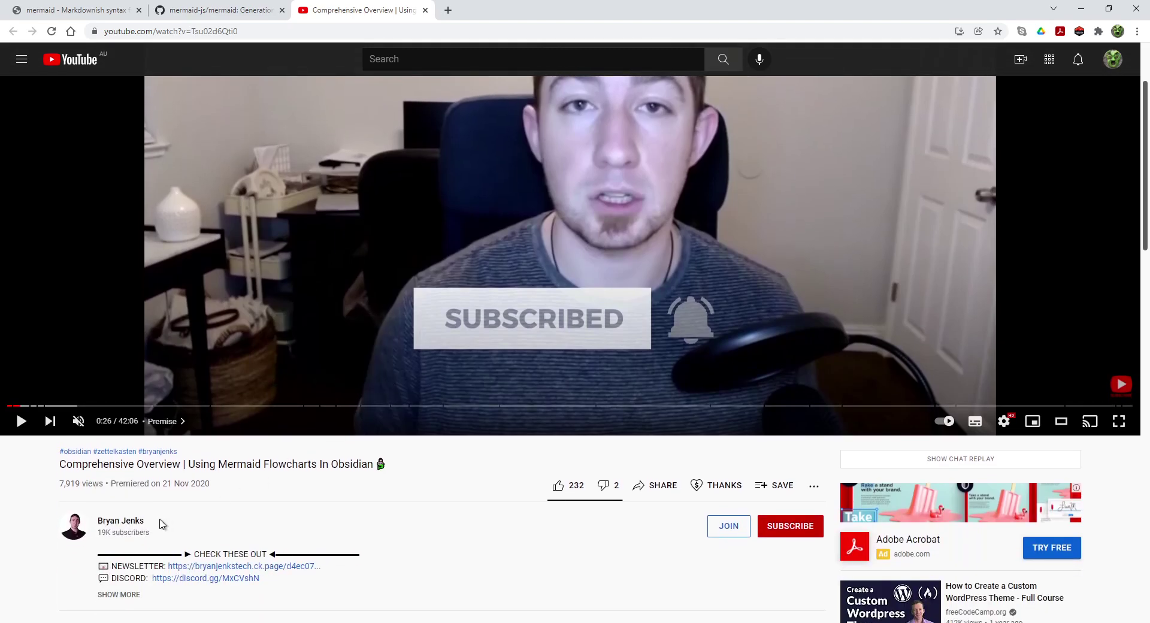
scroll(625, 395, up, 2)
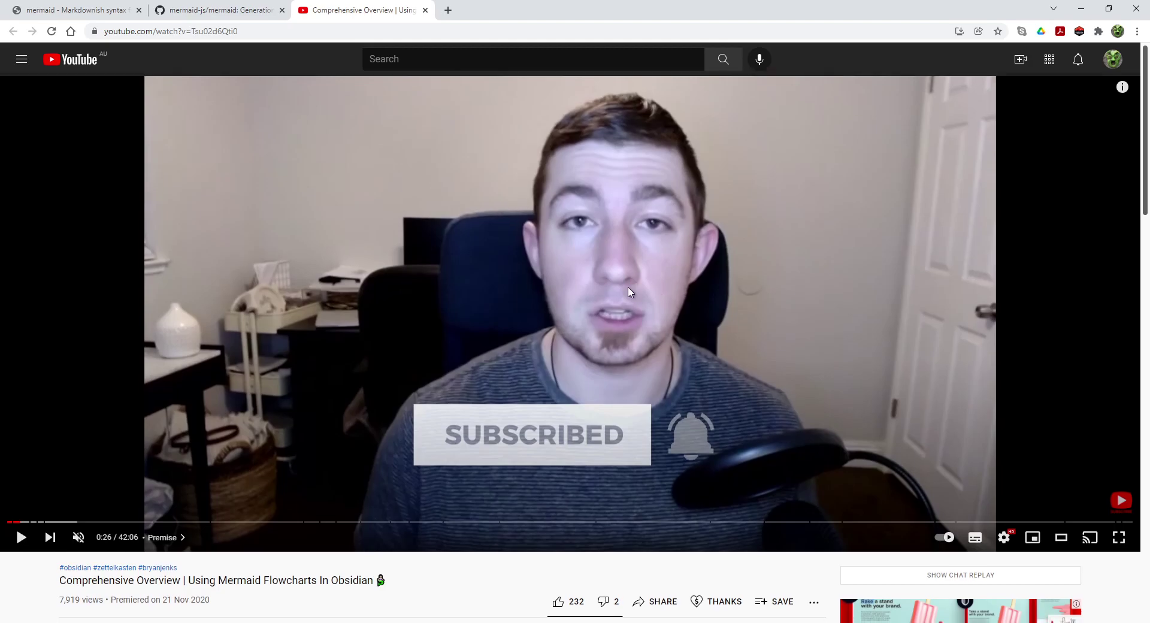
Look through the YouTube video's description, from the channel links down to the chapter timestamps.
scroll(652, 294, down, 9)
click(124, 176)
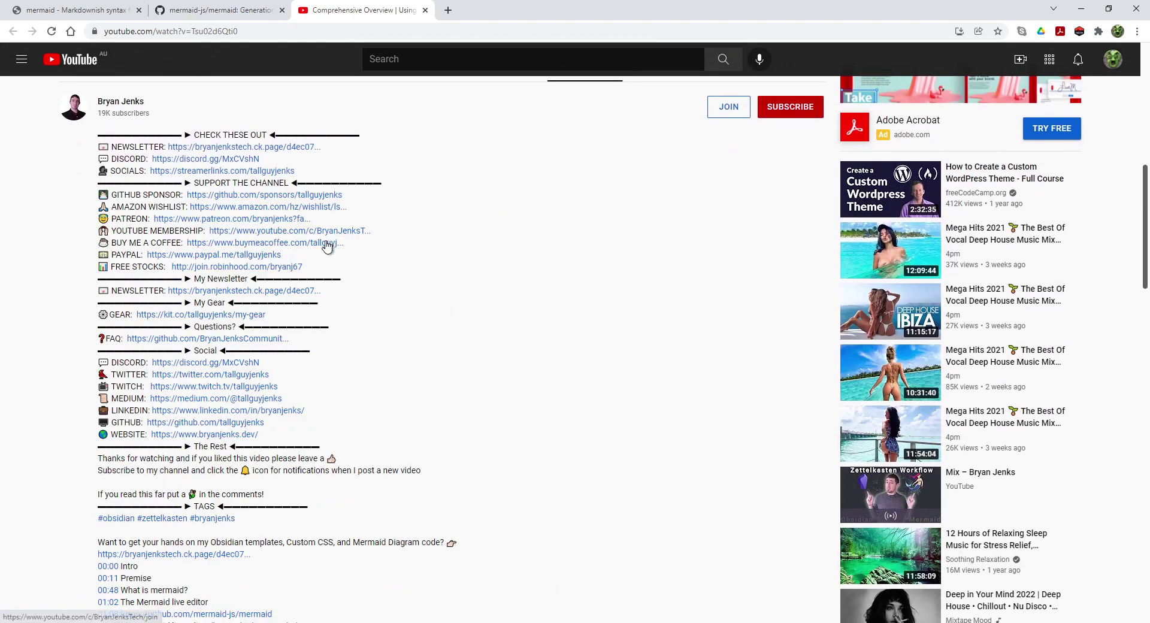
scroll(487, 392, down, 2)
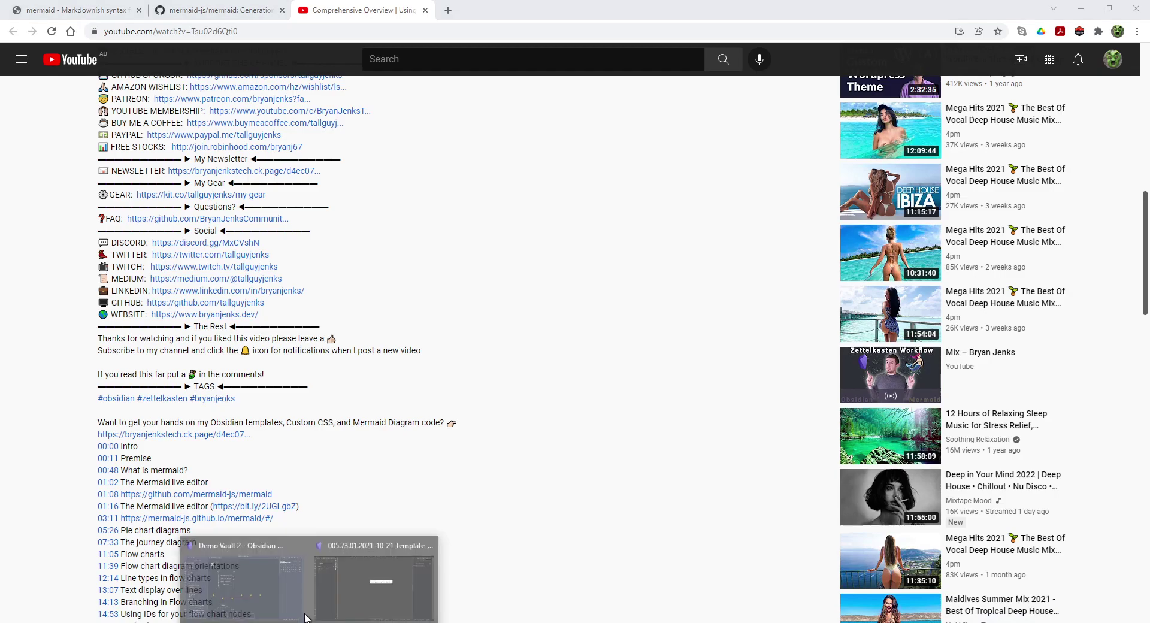
Switch to the template starter vault in Obsidian and create a new blank note.
click(374, 576)
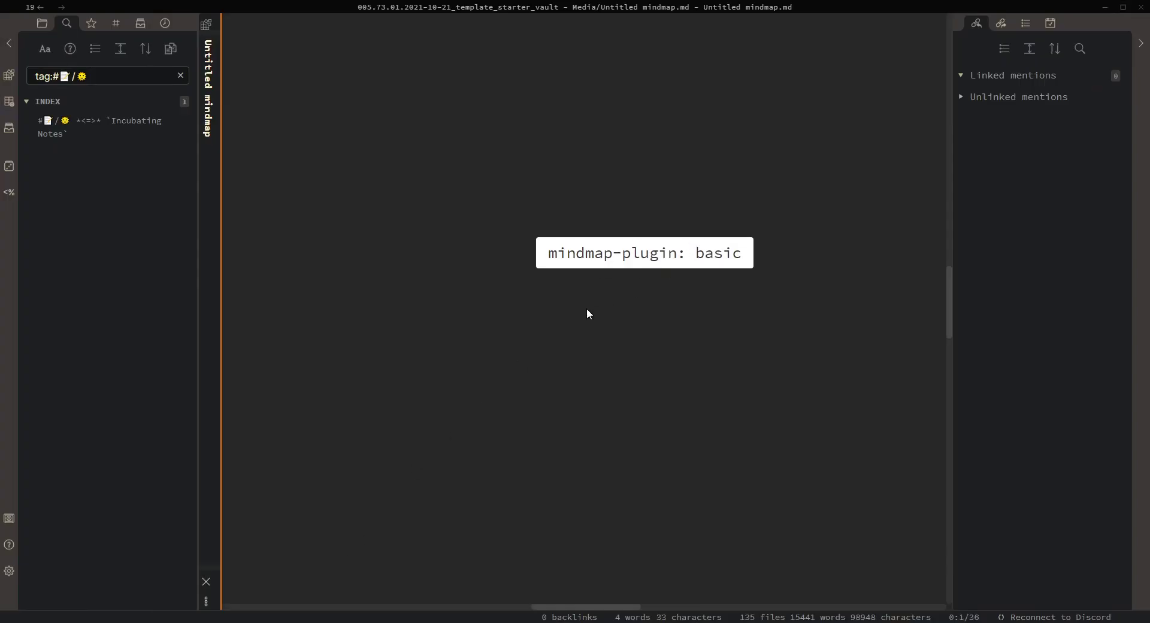
click(41, 24)
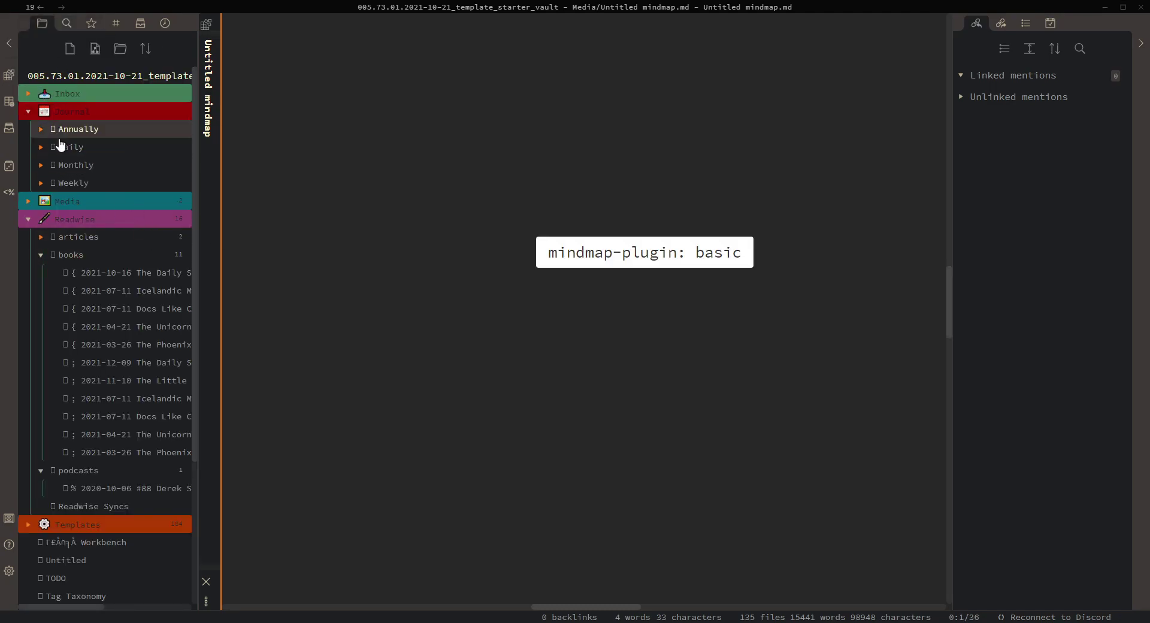
click(70, 48)
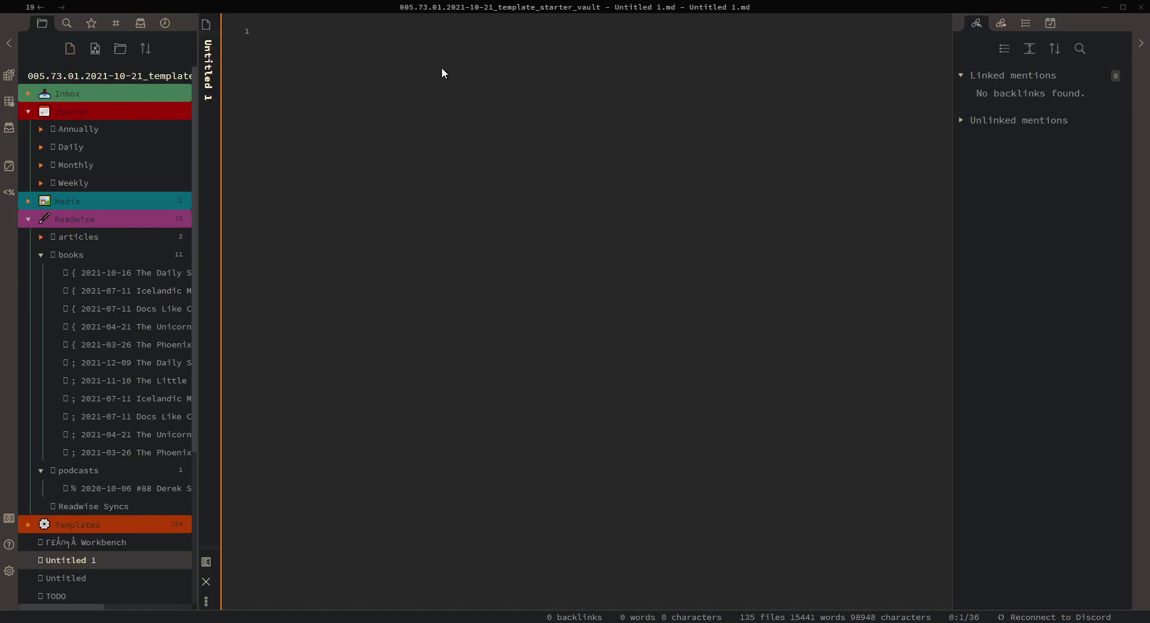
Insert the Mermaid ER template into the new note, preview the rendered diagram and return to the source text.
key(alt+e)
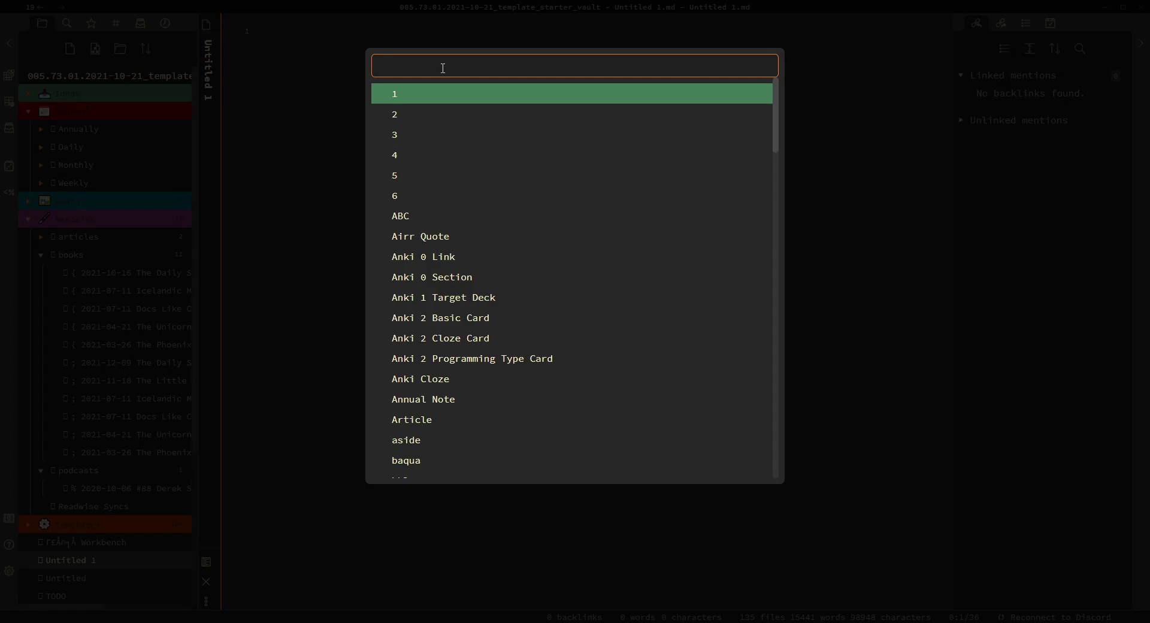
text(mermaid)
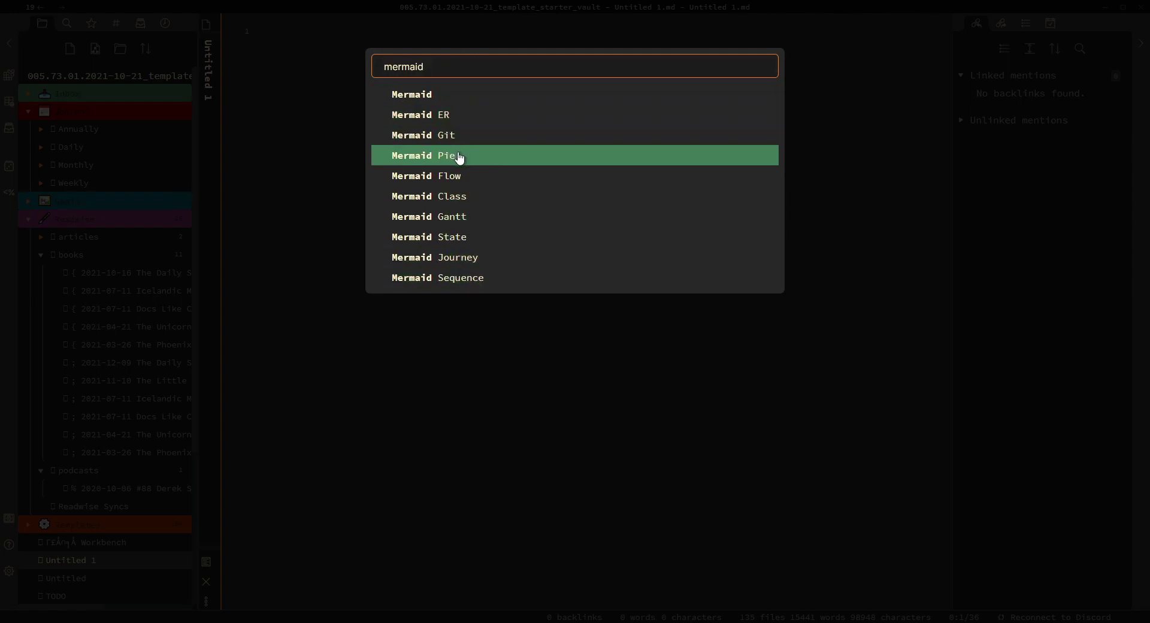
click(422, 117)
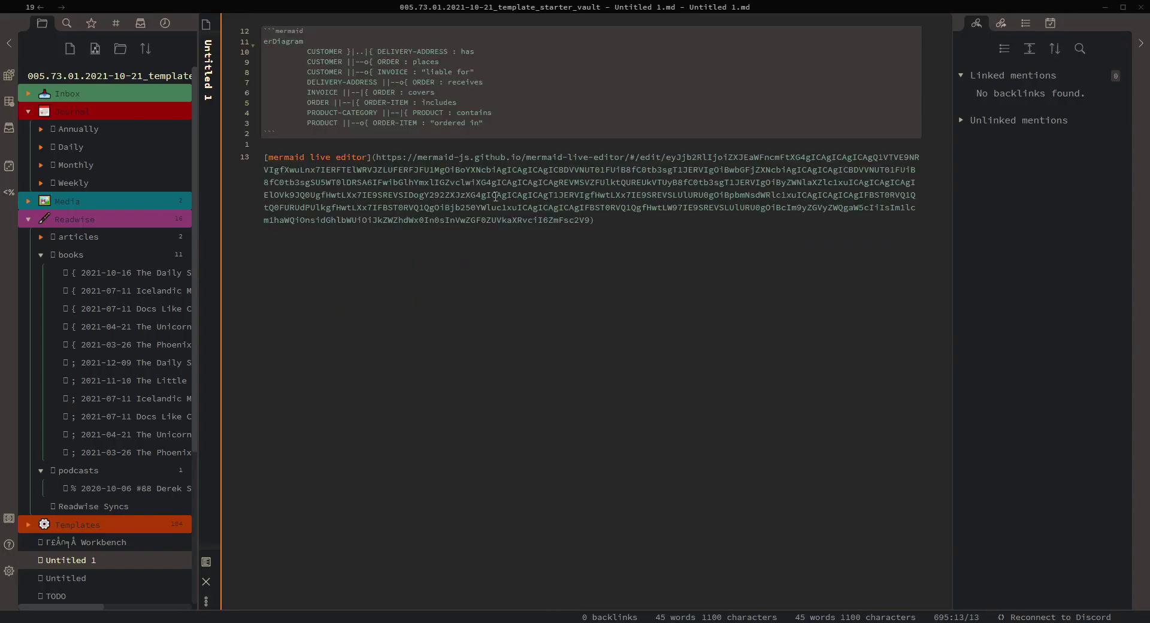
click(206, 562)
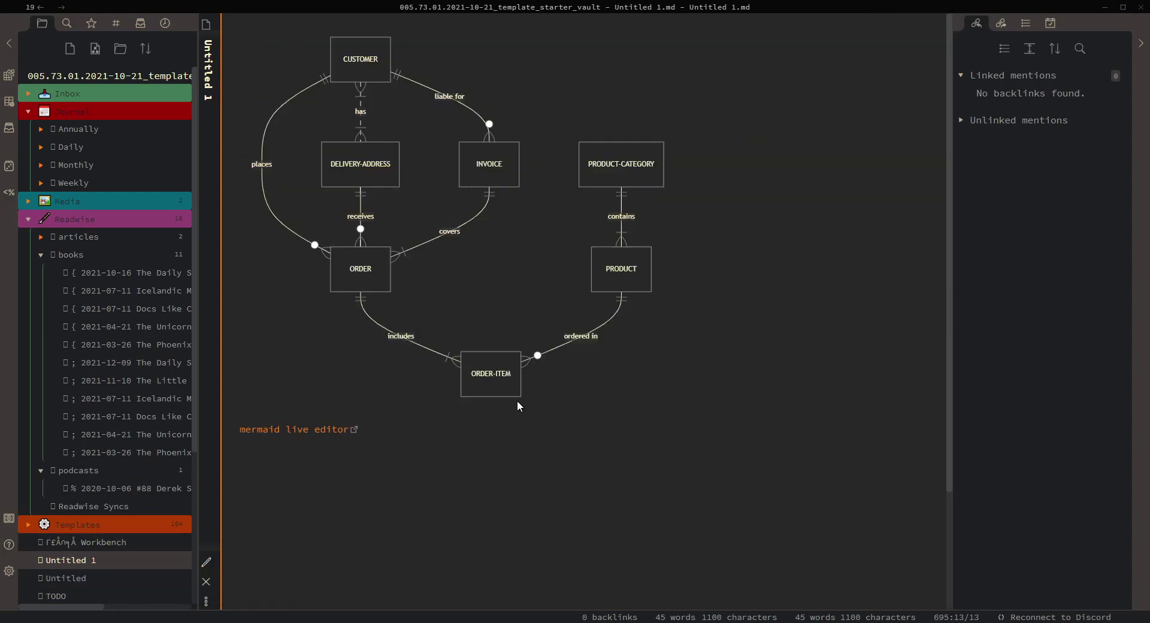
click(206, 563)
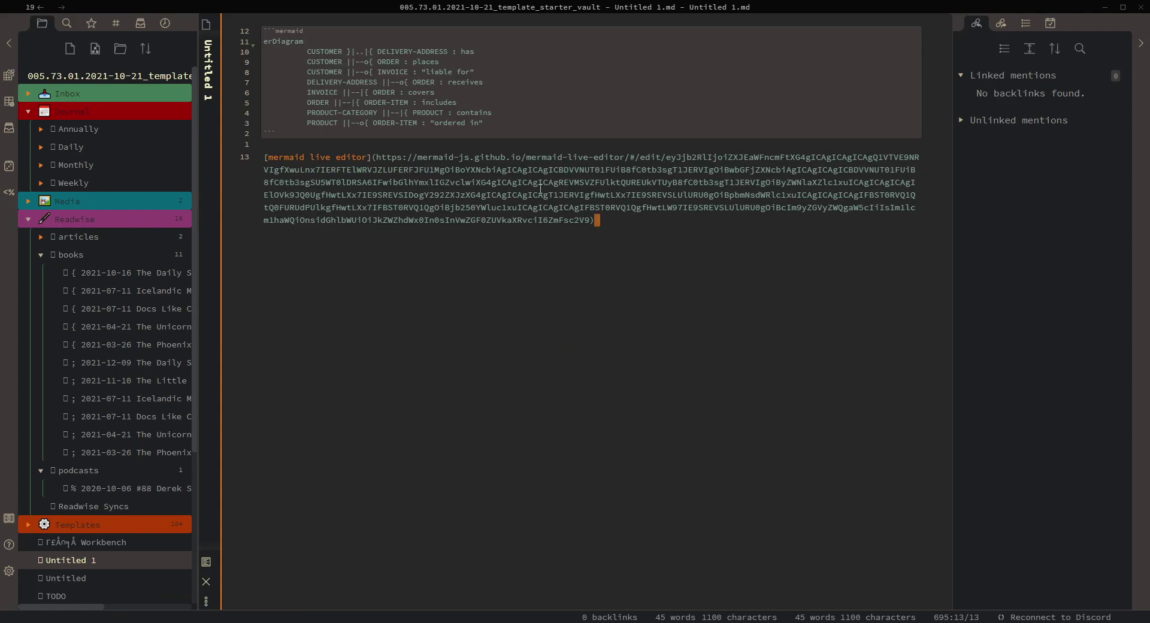
Return to Demo Vault 2 and compare the 1. Mermaid Examples note's code with its rendered diagrams, focusing on the first flowchart block.
click(1105, 8)
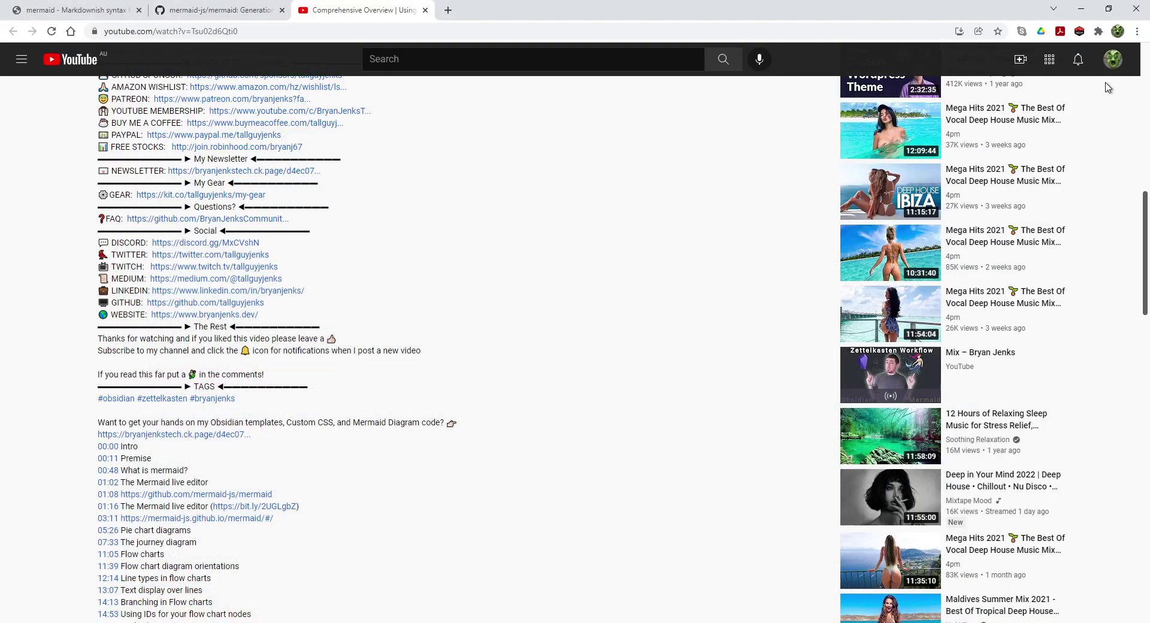
click(1083, 13)
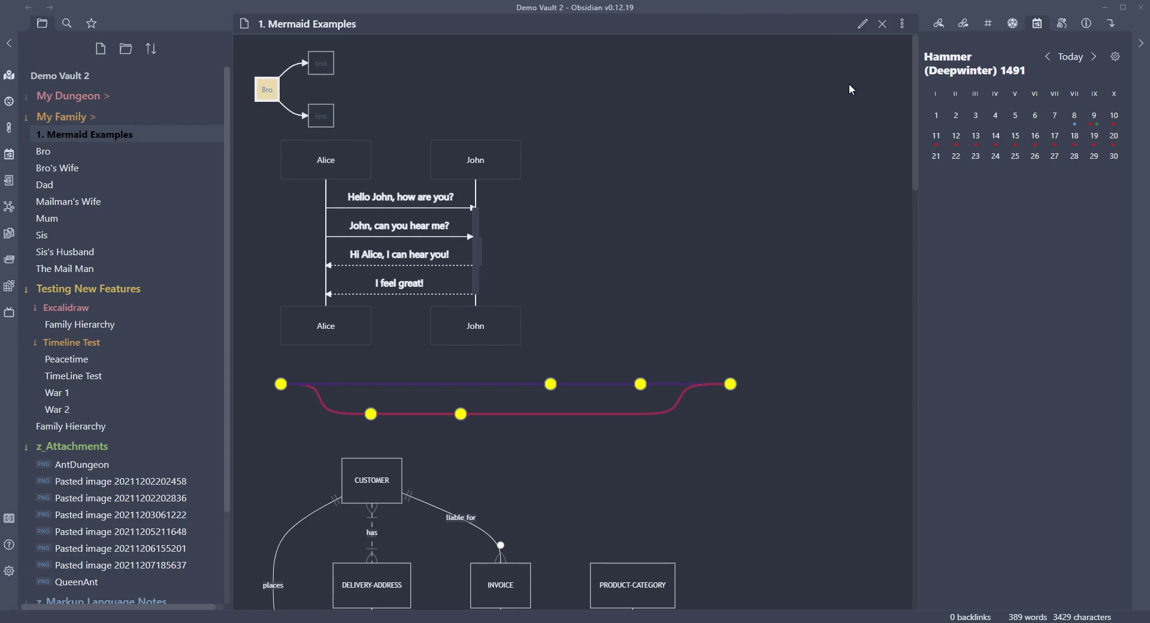
click(862, 23)
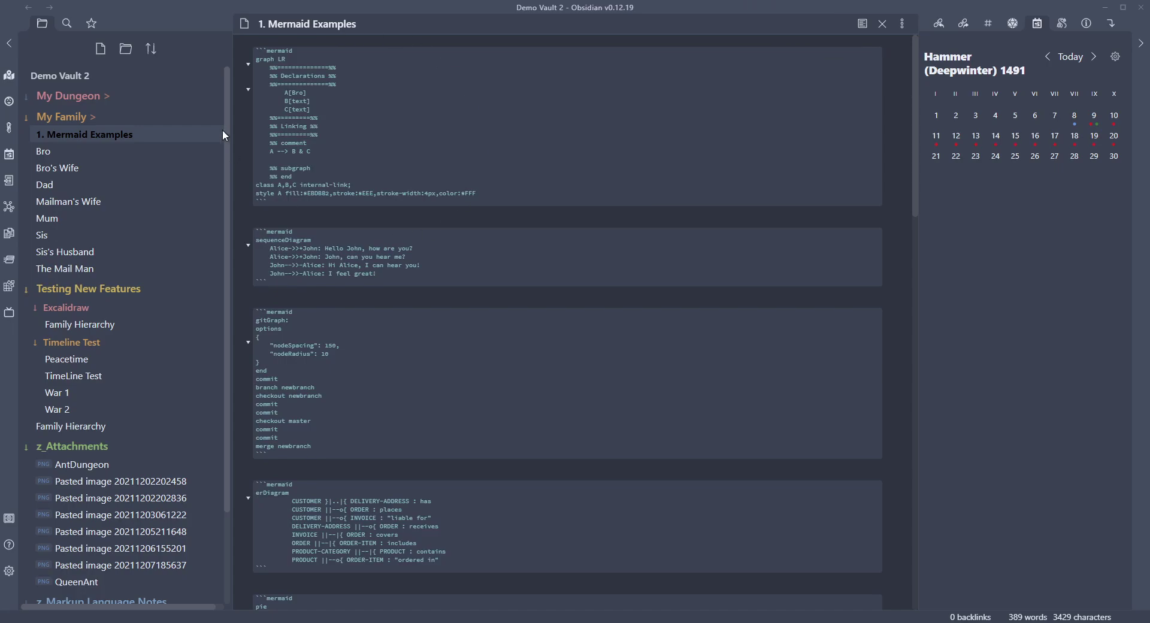
click(862, 23)
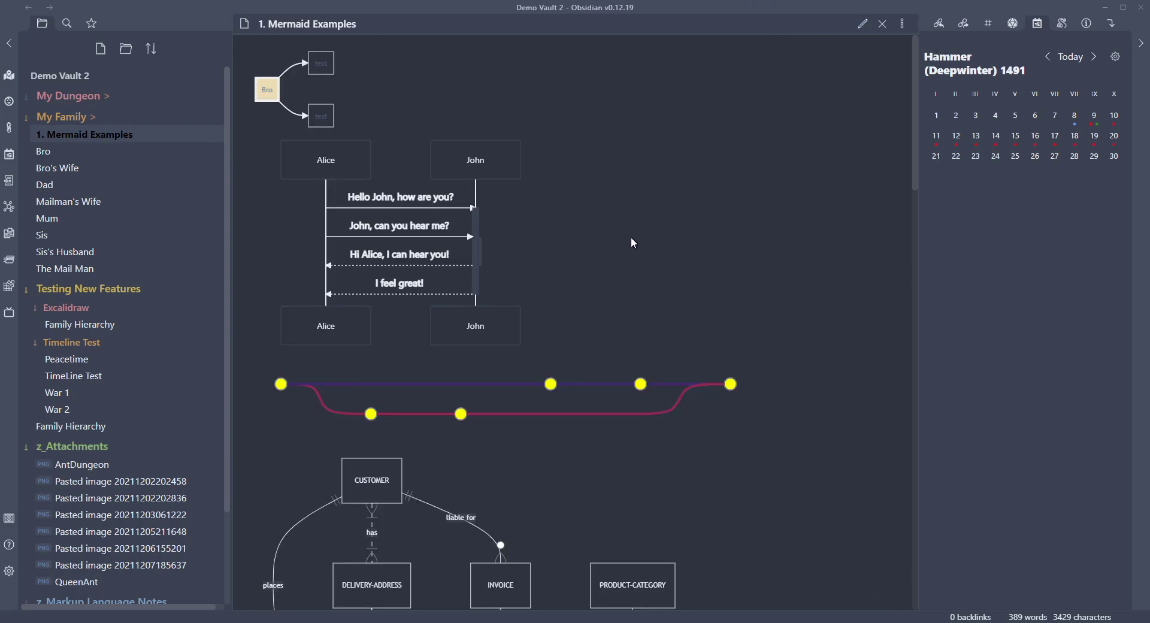
click(862, 23)
drag(281, 201, 264, 51)
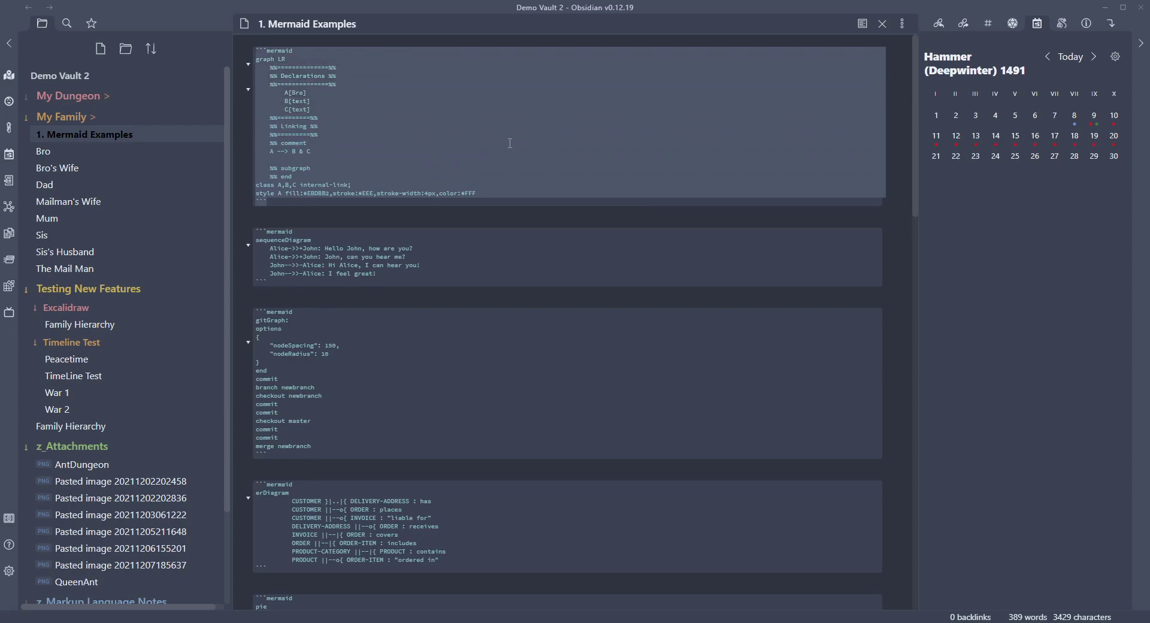
click(456, 144)
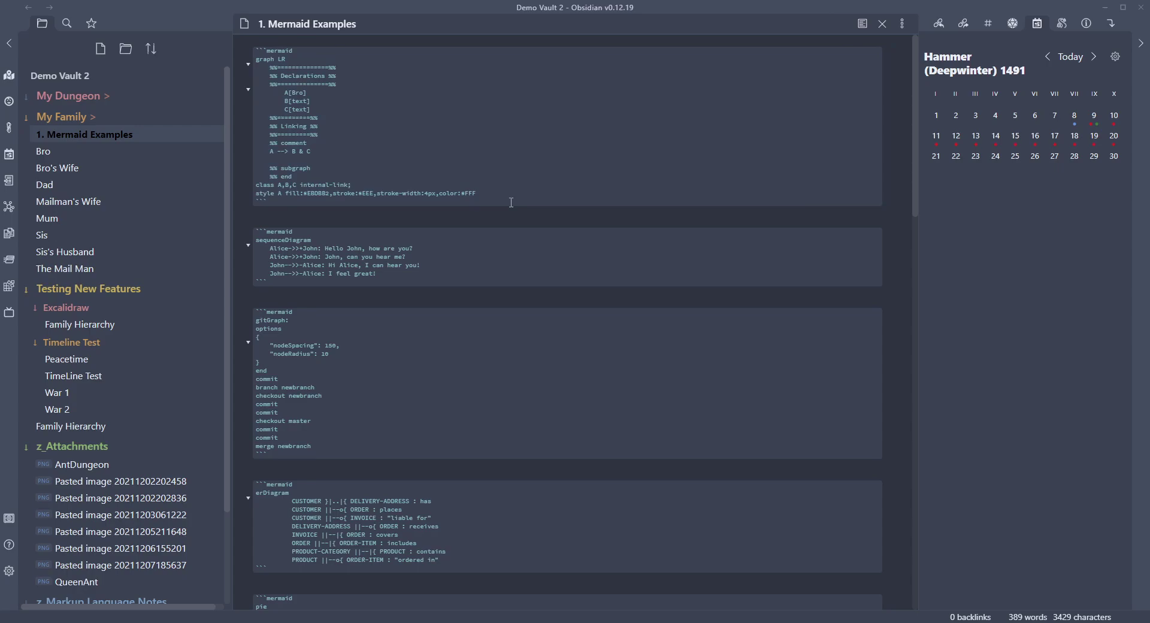
click(863, 27)
Open the My Family note for editing and start a mermaid code block with graph TD below the heading.
click(59, 122)
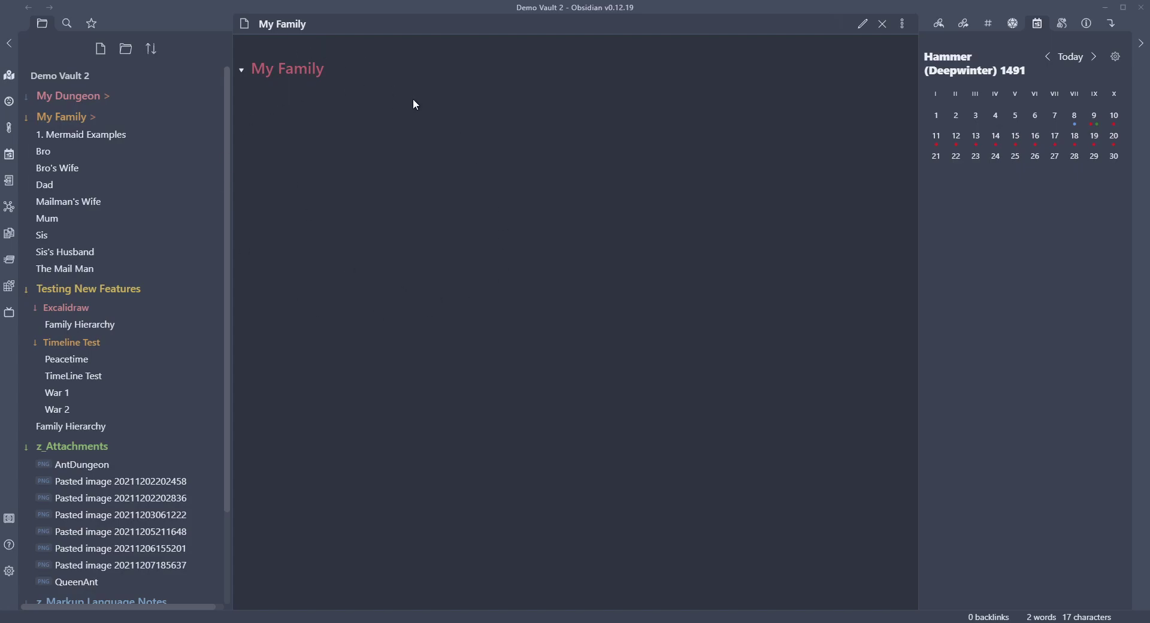
click(862, 24)
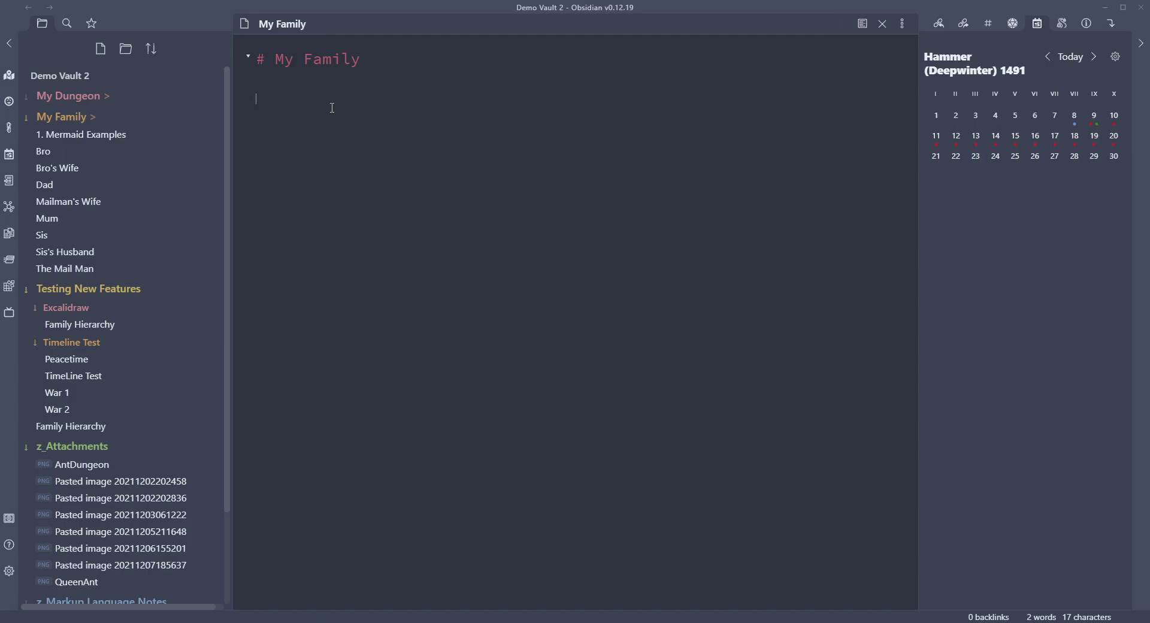
text(```)
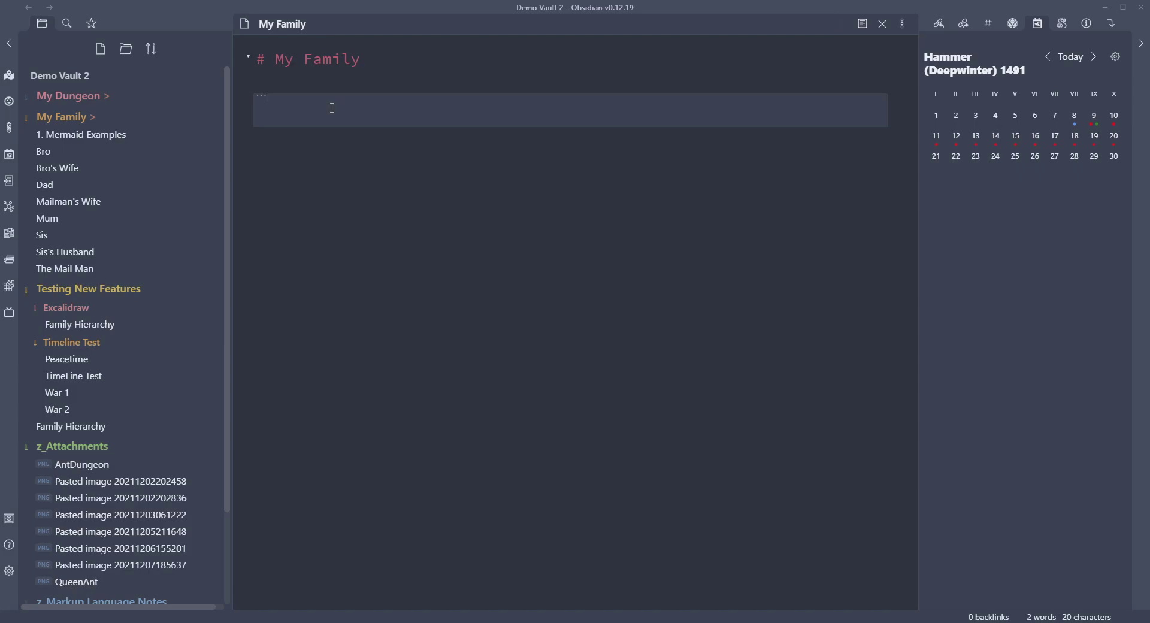
text(mermaid)
key(Return)
text(grapg)
key(BackSpace)
key(BackSpace)
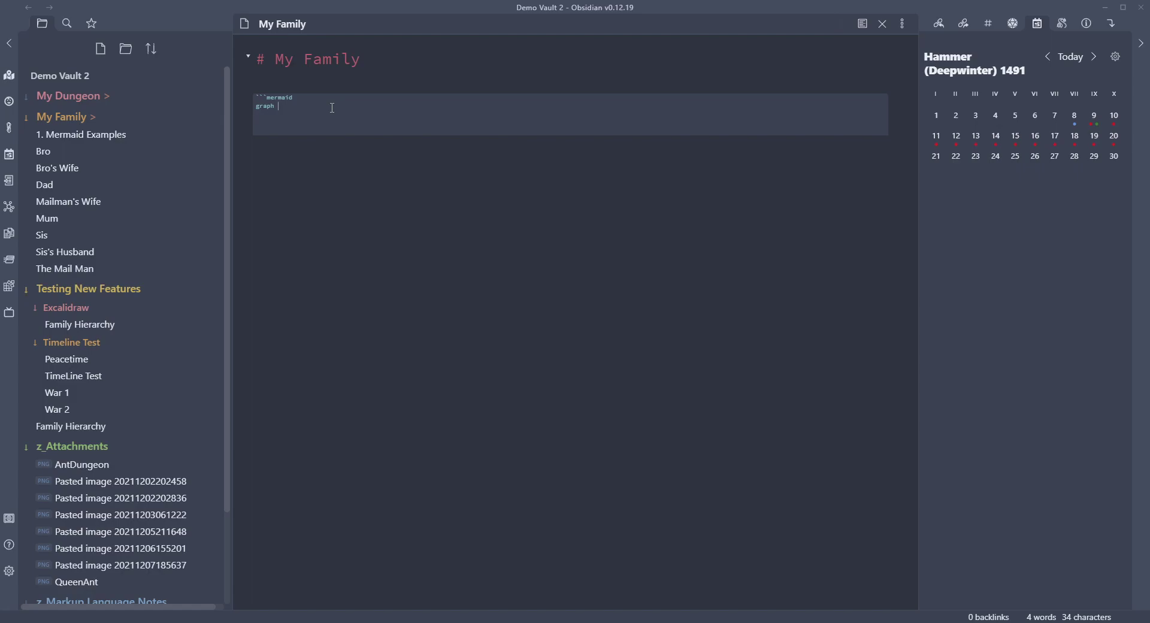
text(TD)
key(Return)
key(Return)
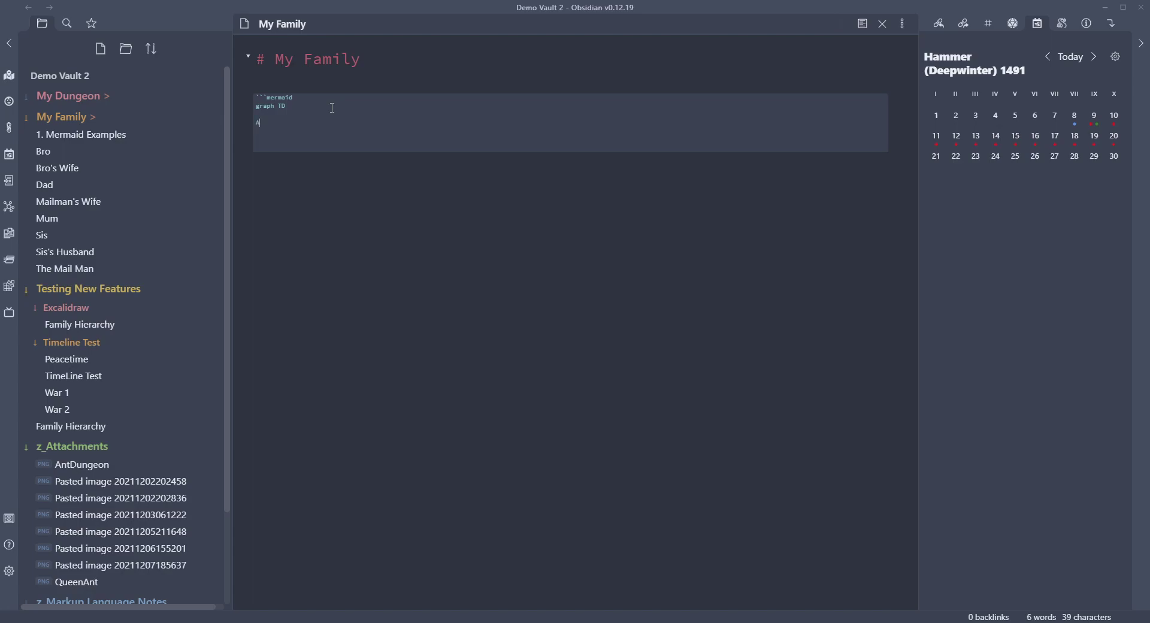
Define the graph nodes A[Mum], B[Dad], C[Sis] and D[Bro] on separate lines.
text([Mu)
text(m)
key(Return)
text(B[Dad])
key(Return)
text(C[Sis)
key(Return)
text(D[Bro)
key(Return)
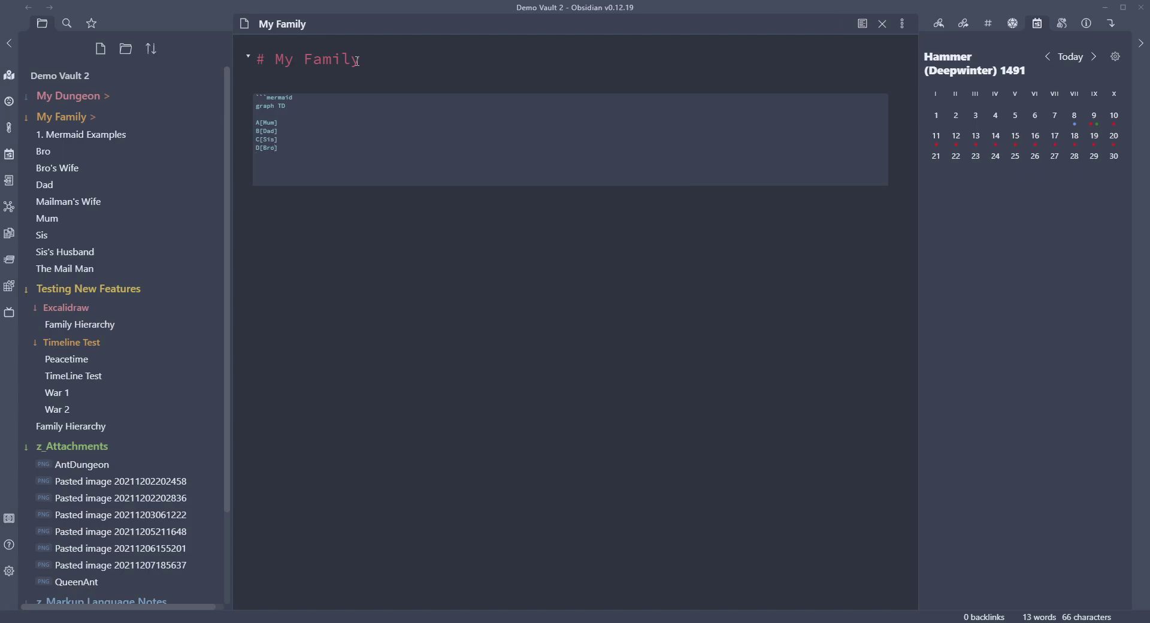
Complete the code block with nodes E[Bro's Wife] and F[The Mail Man], and preview the rendered diagram.
text(E[Bro's Wife)
key(Return)
text(F[)
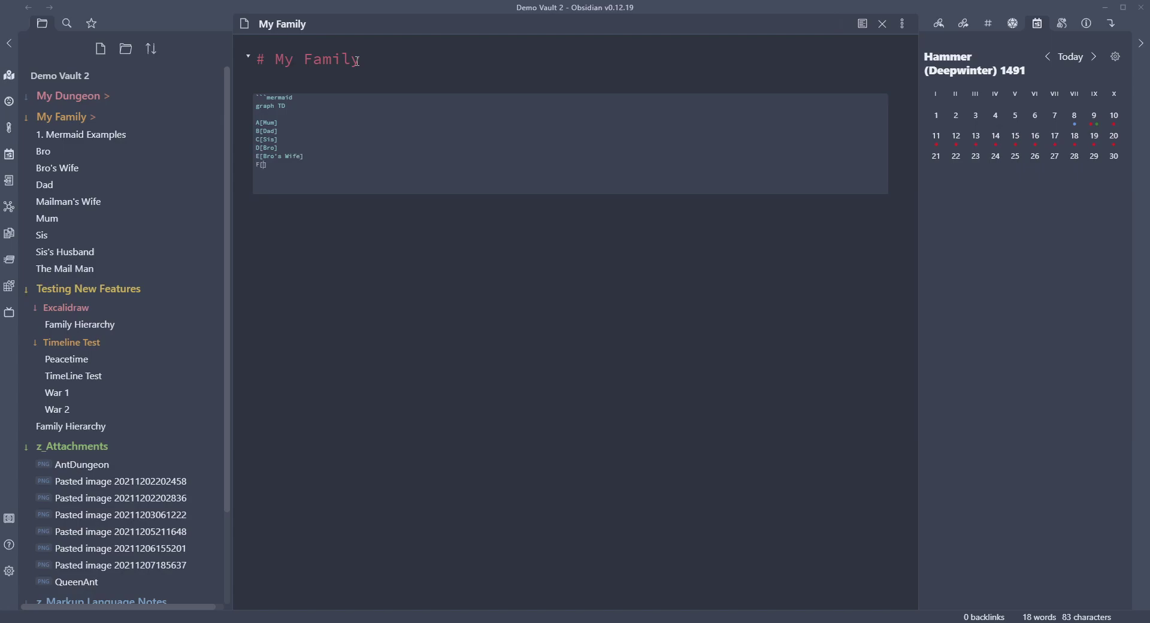
text(The Mail Man)
key(Return)
key(Return)
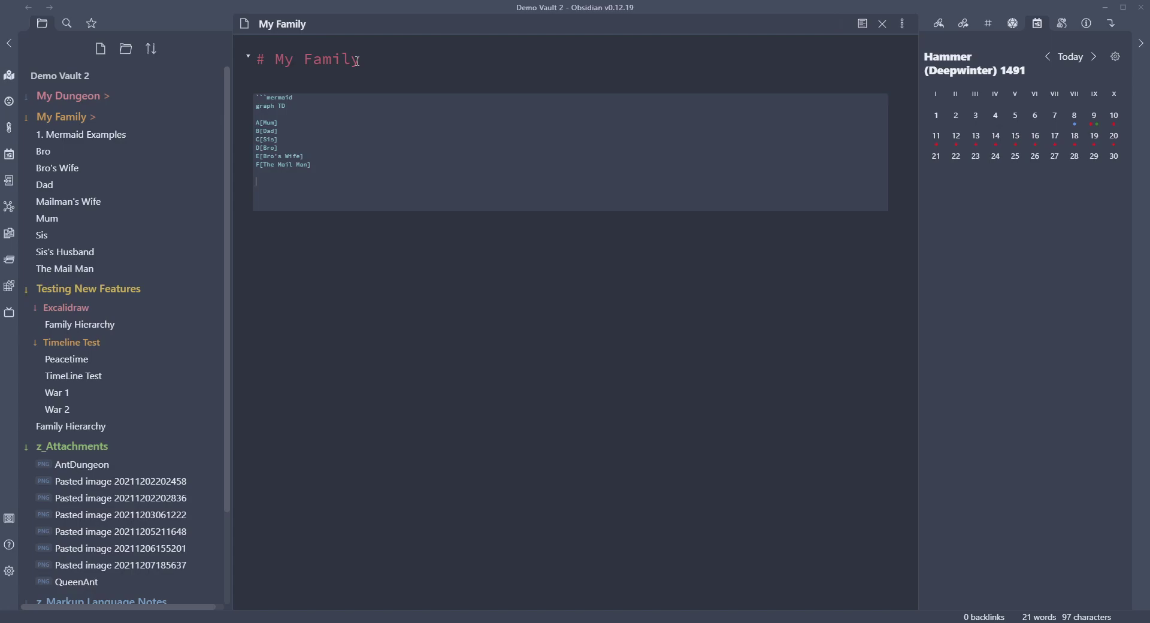
text(```)
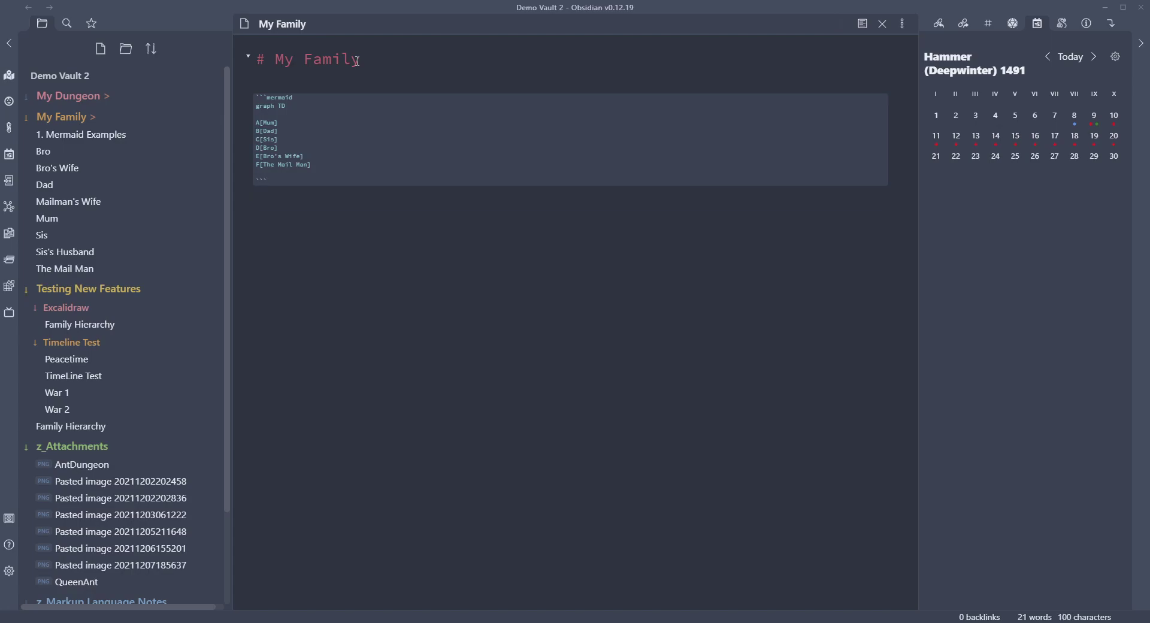
click(862, 23)
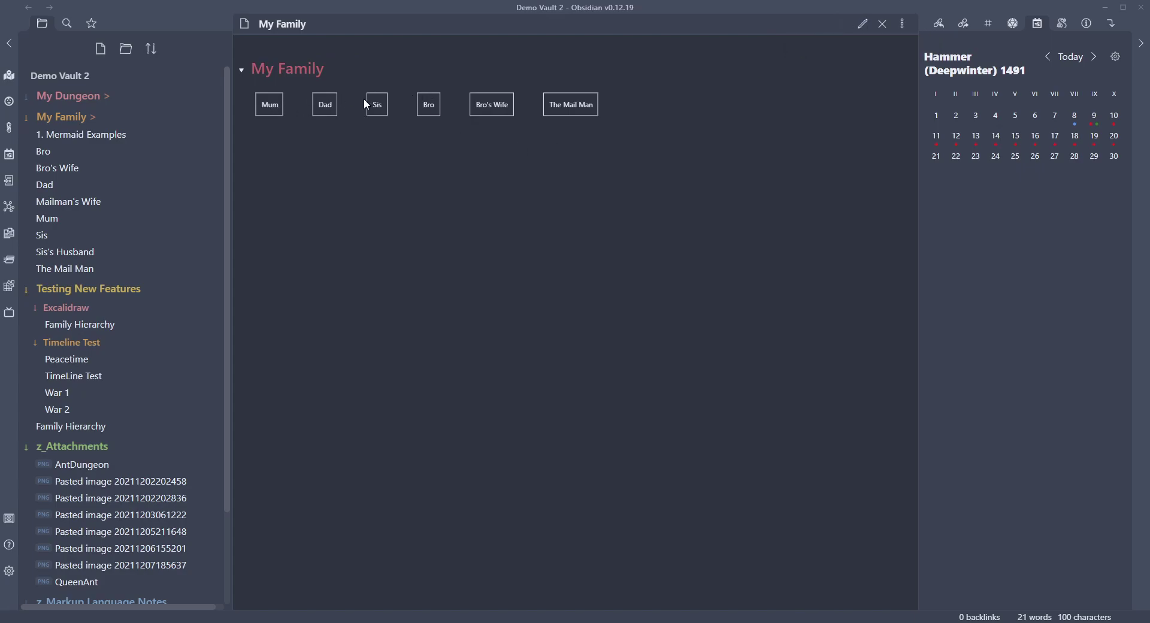
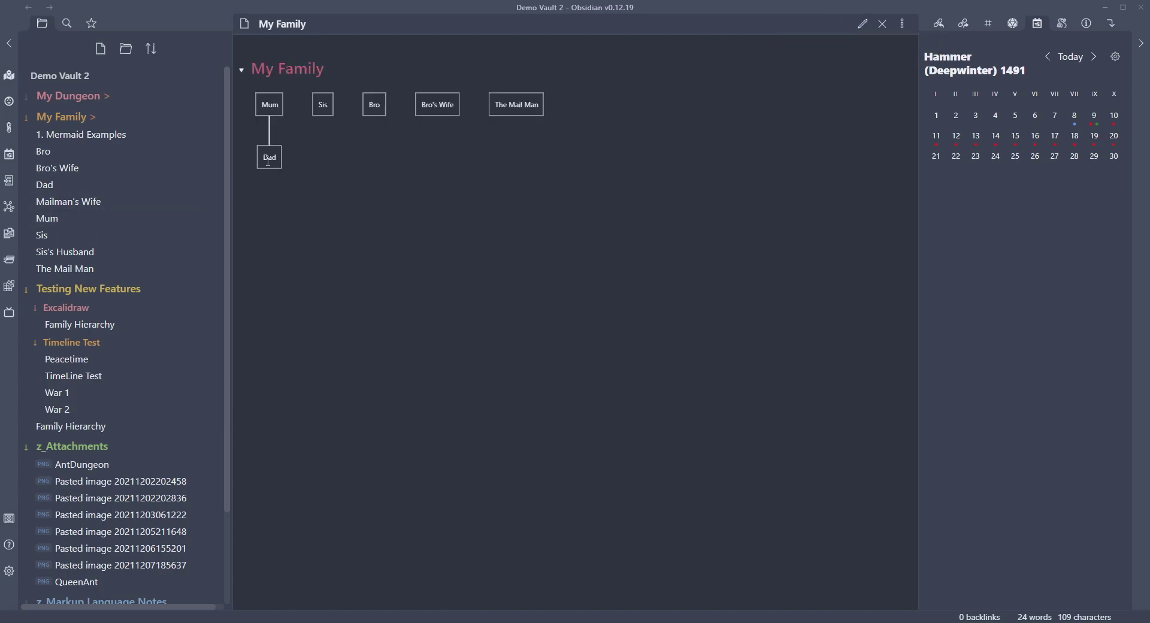
Change the link between Mum and Dad to an arrow, A --> B, and preview the diagram.
click(860, 25)
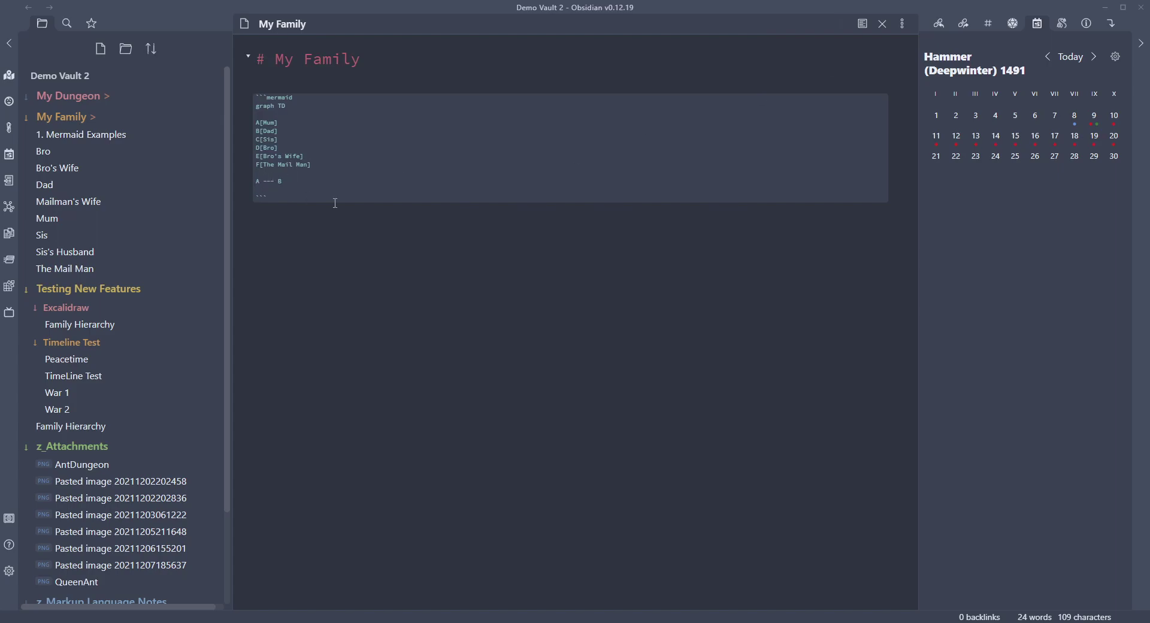
key(BackSpace)
text(>)
click(861, 25)
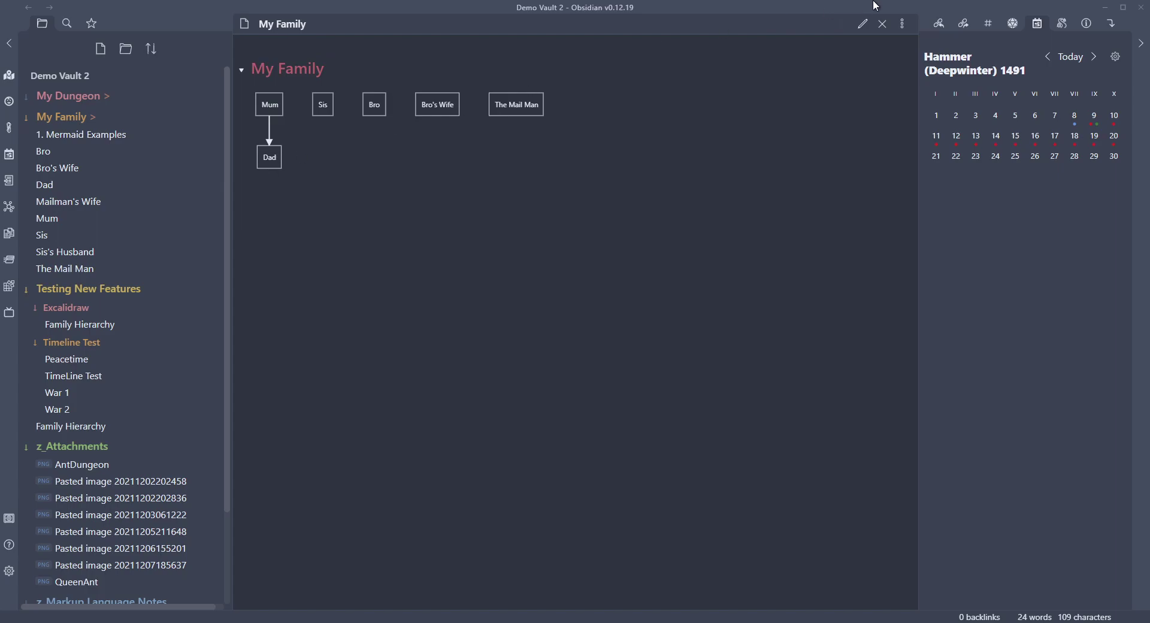
Try a double-headed arrow, A <-> B, in the preview, and put the link back to A --> B.
click(862, 24)
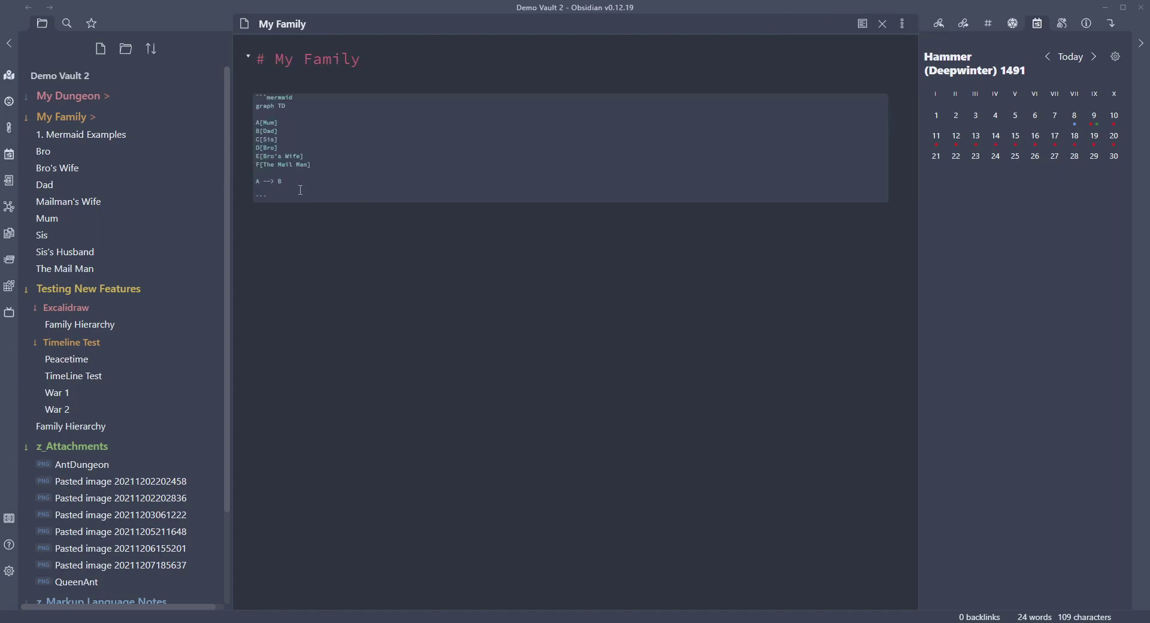
key(Delete)
text(<)
click(863, 25)
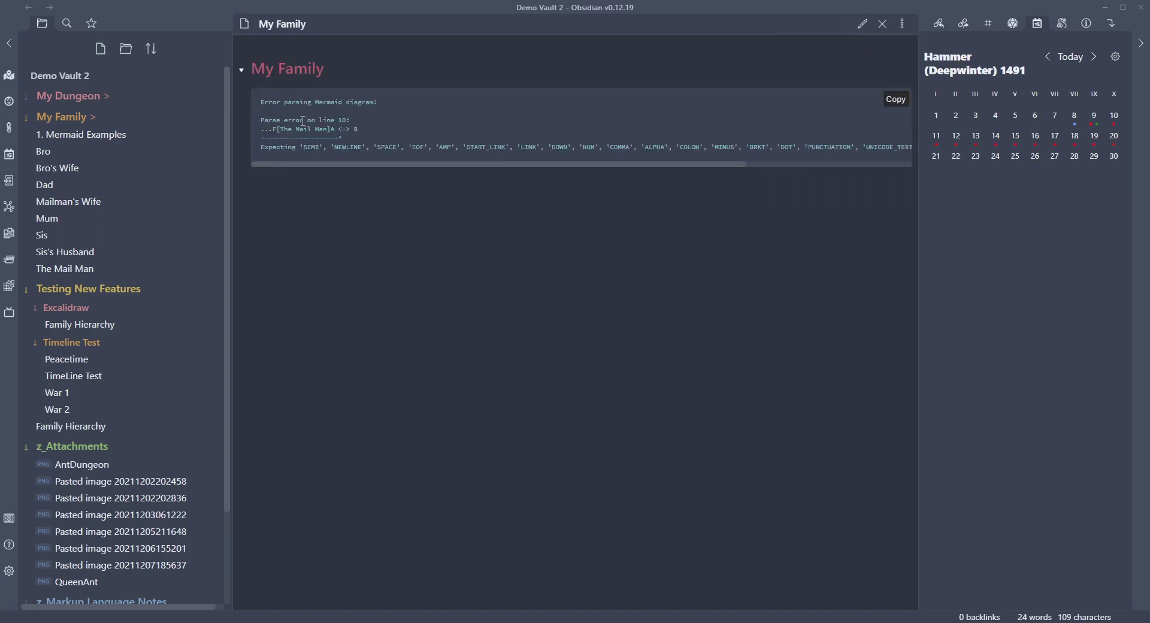
click(862, 24)
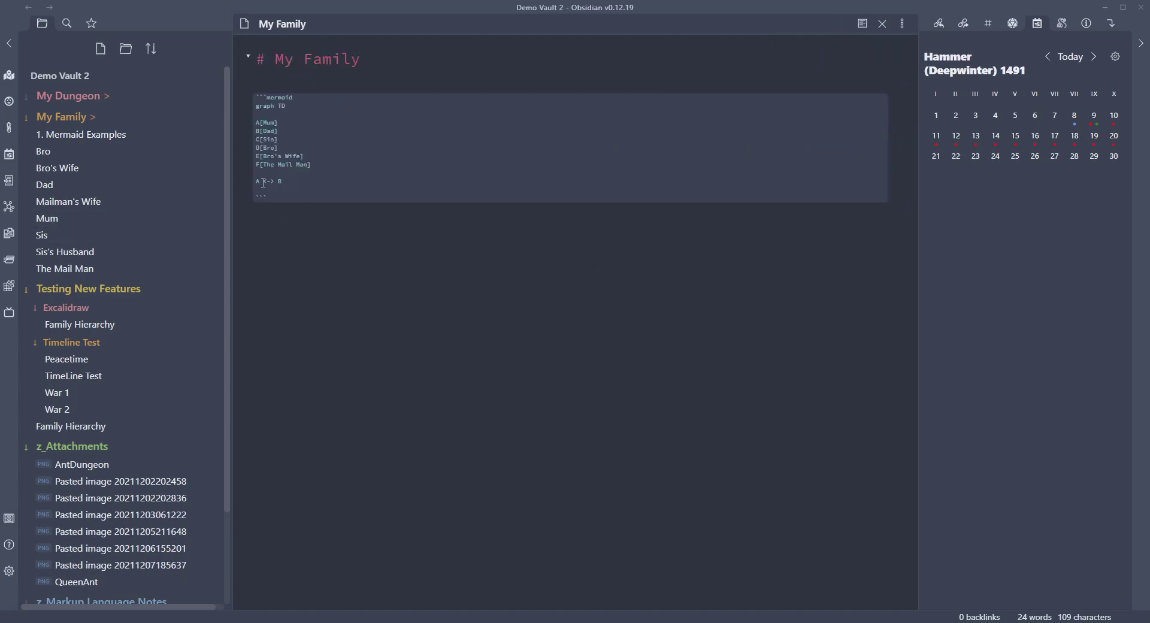
key(BackSpace)
text(-)
click(863, 24)
Change the link between Mum and Dad to a dotted line, A -.- B, and preview the diagram.
click(865, 25)
key(BackSpace)
text(-)
key(BackSpace)
text(.)
click(862, 24)
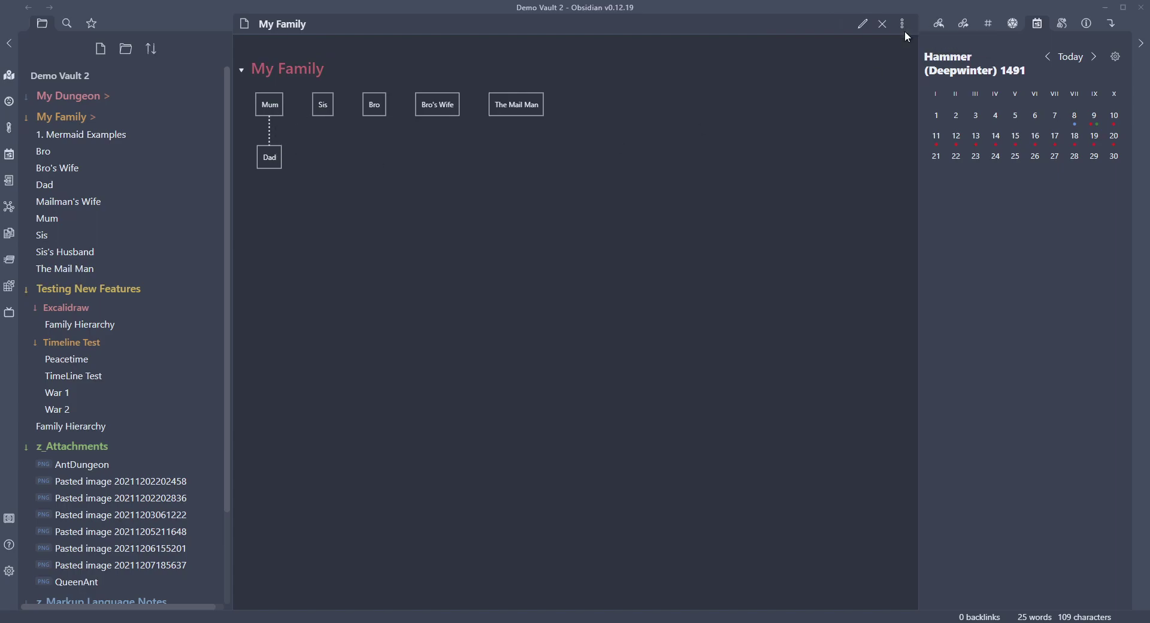
Change the dotted link between Mum and Dad to a solid line, A --- B, in the code block.
click(862, 24)
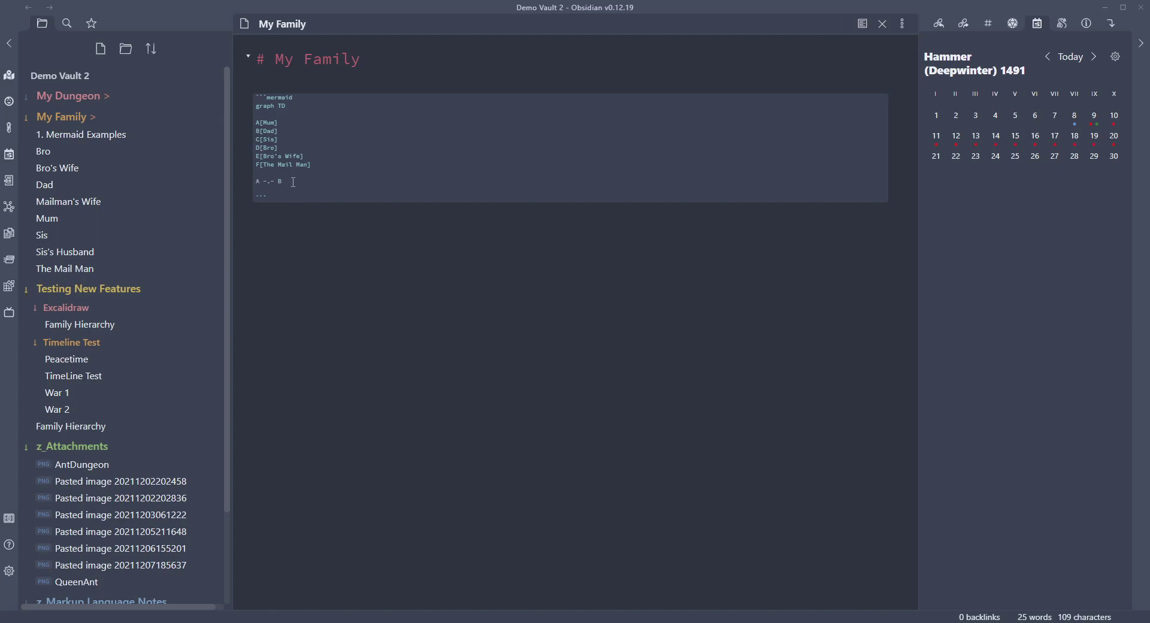
click(323, 183)
key(BackSpace)
text(-)
Link Mum to Sis and Bro by adding the lines A --- C and A --- D, and preview the diagram.
key(Return)
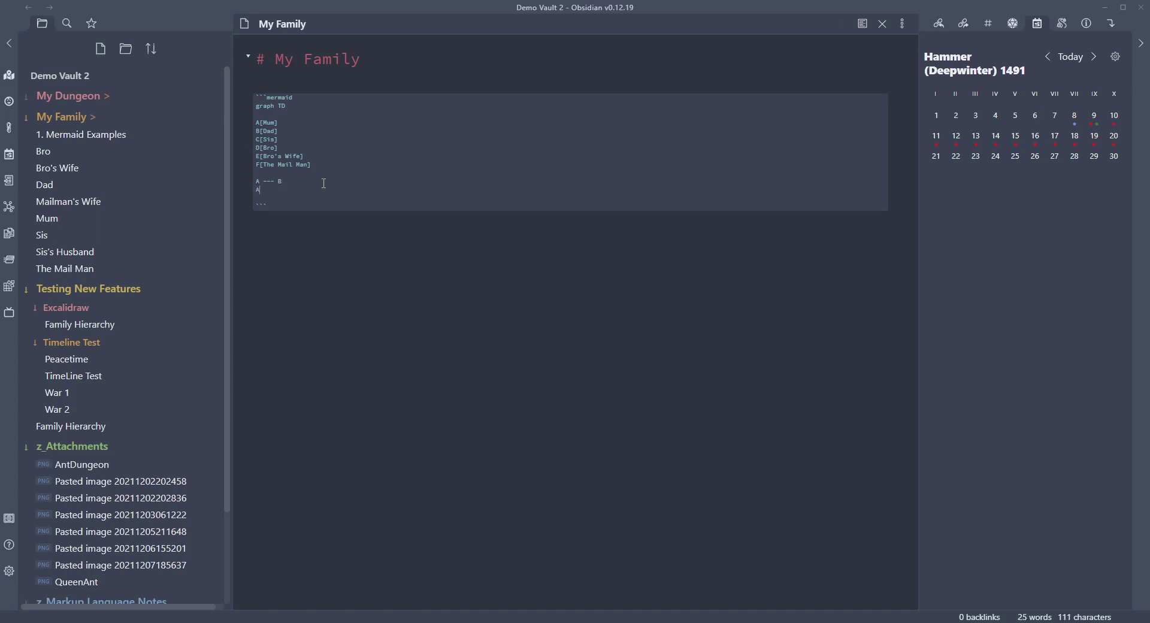
text(A --- C)
key(Return)
text(A)
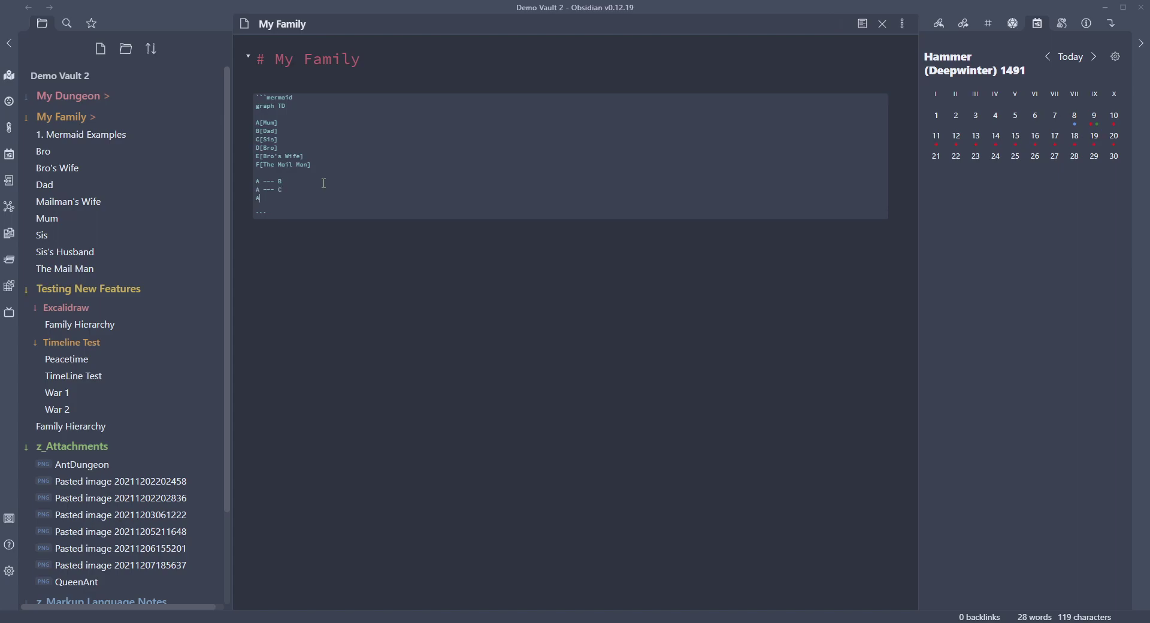
text( --- D)
click(862, 24)
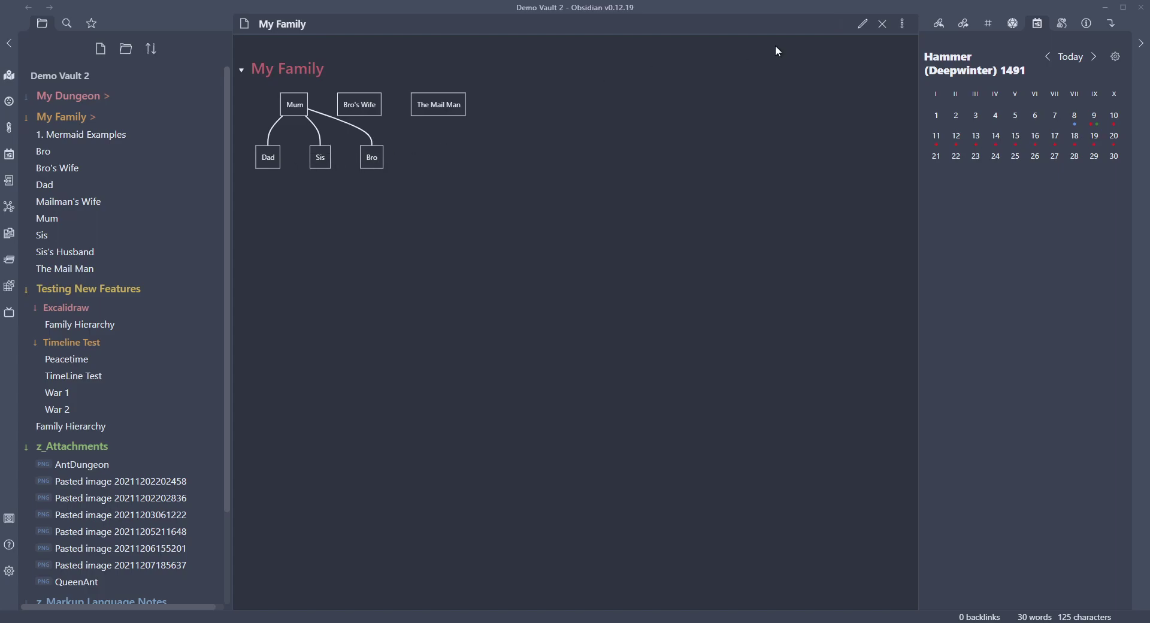
Link Dad to Sis and Bro by adding the lines B --- C and B --- D, and preview the diagram.
click(862, 23)
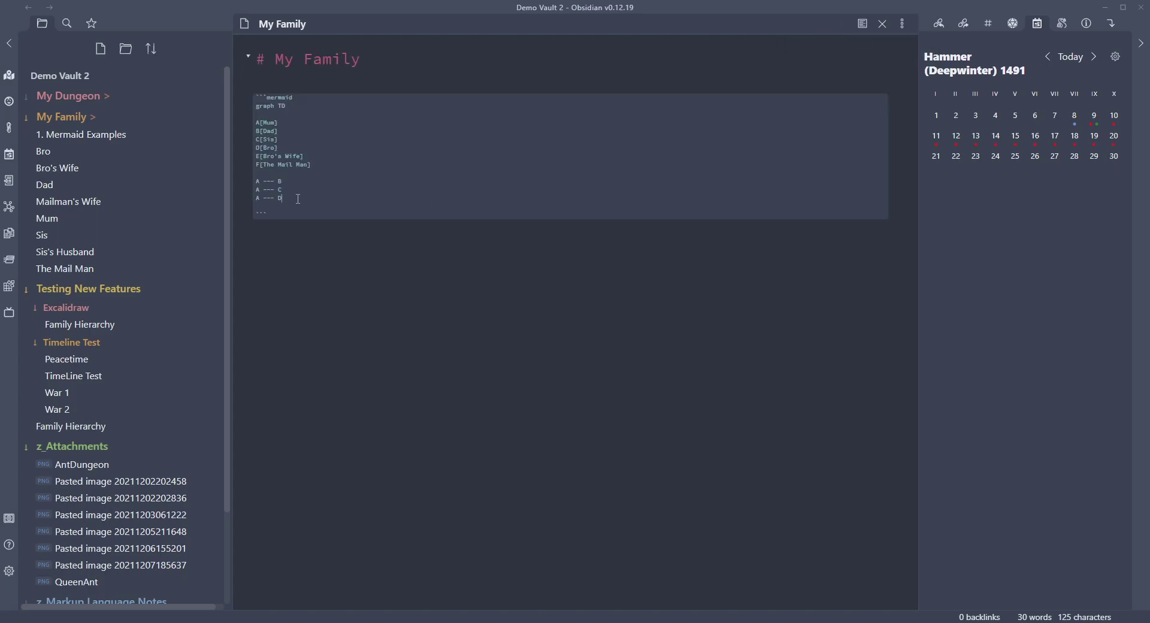
key(Return)
text(B)
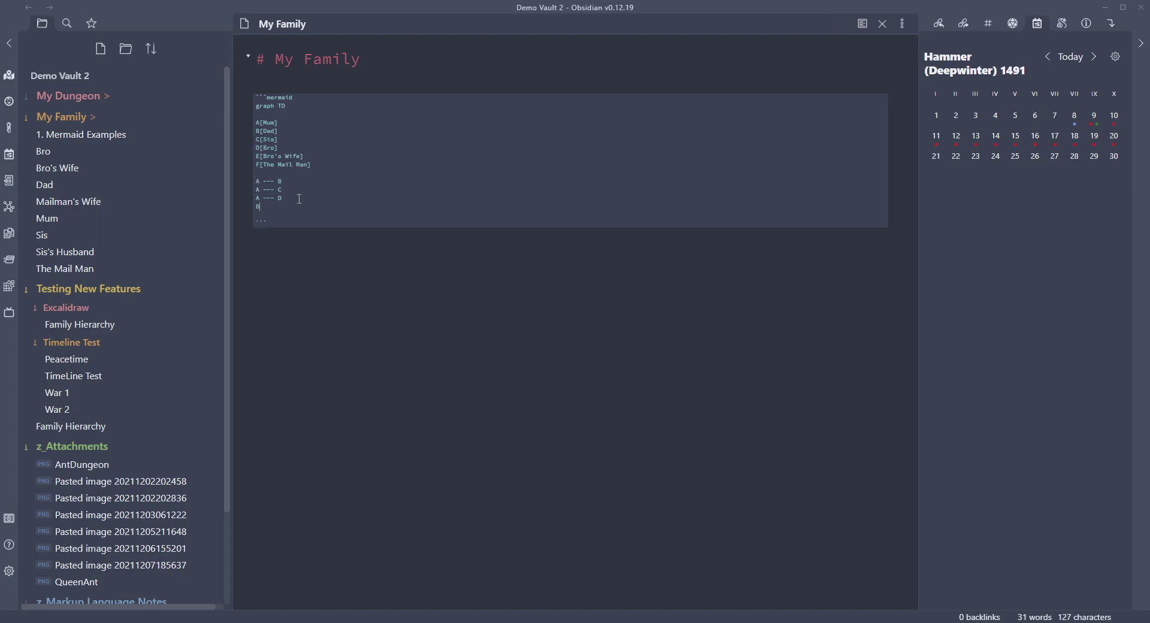
text( - C)
key(Return)
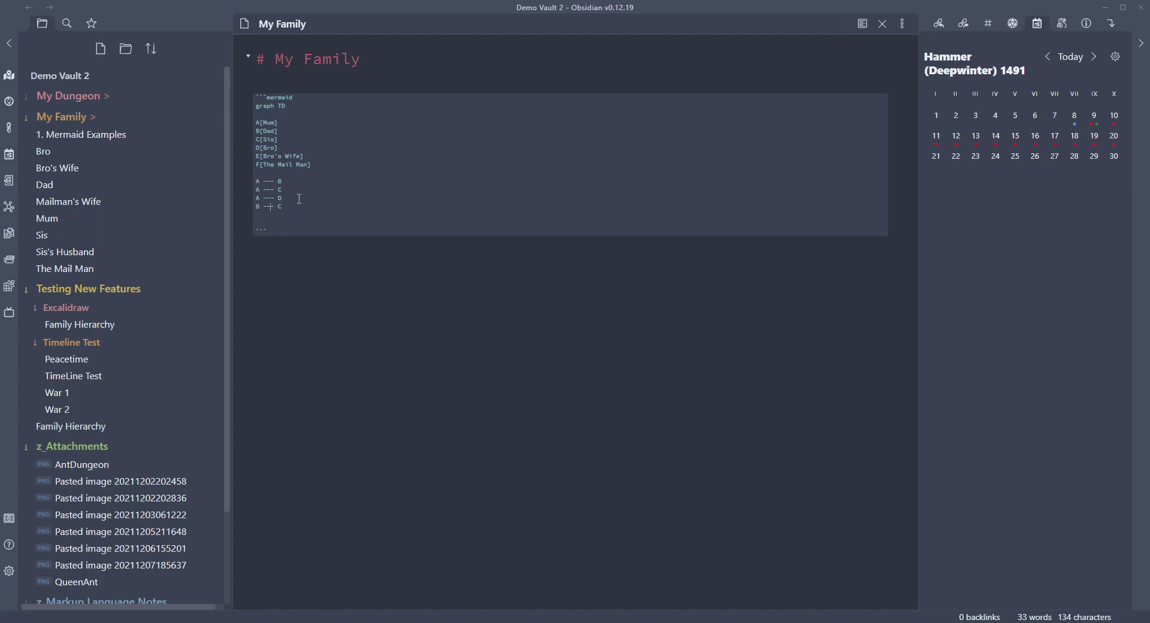
key(Return)
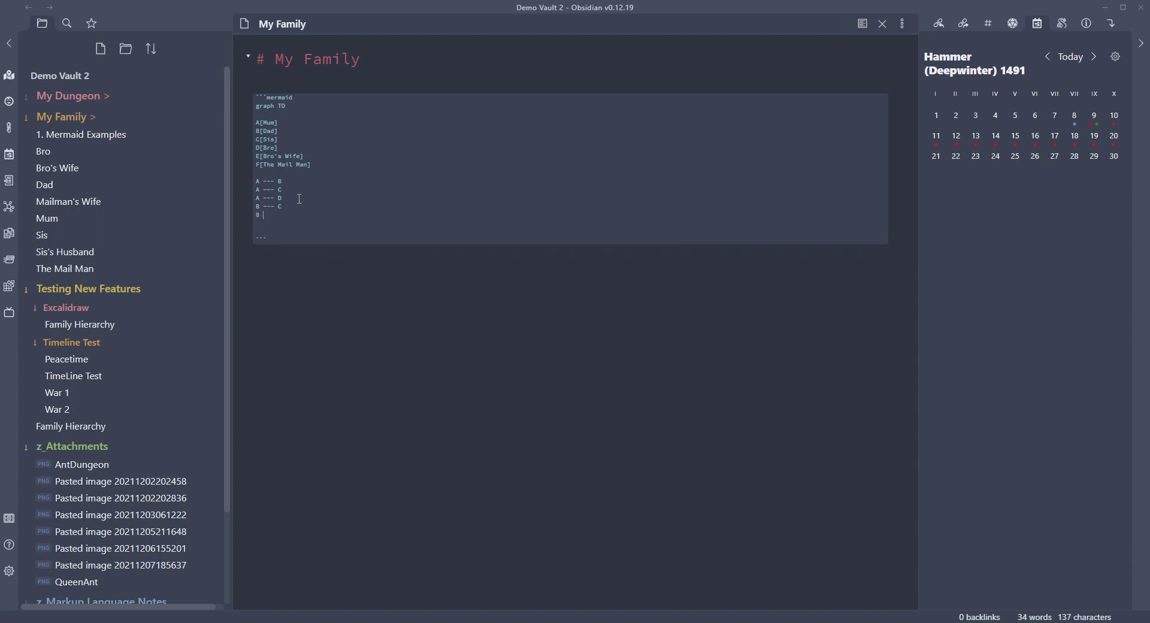
text(B --- D)
click(862, 23)
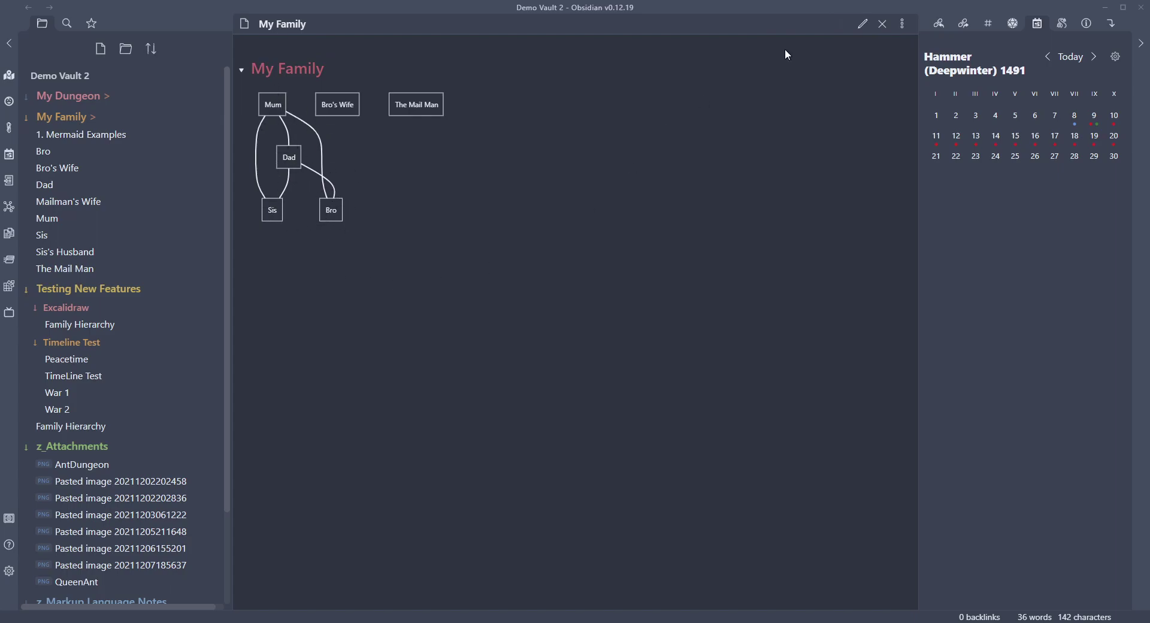
Link Bro to Bro's Wife by adding D --- E as a separate group of links, and preview the diagram.
click(863, 23)
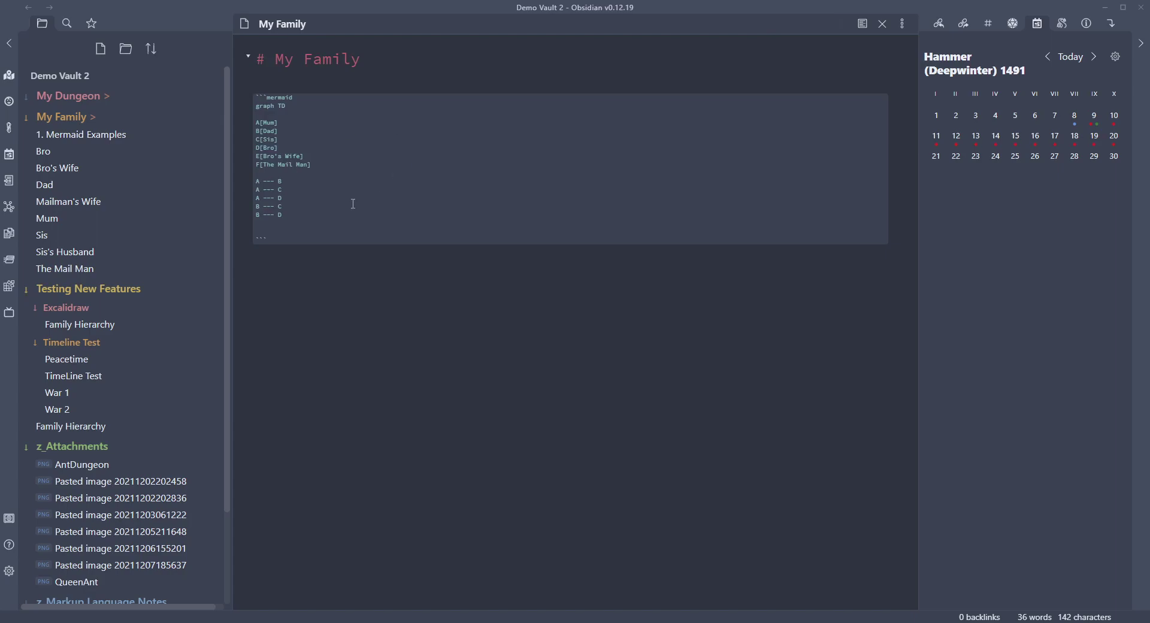
click(304, 217)
key(Return)
key(Return)
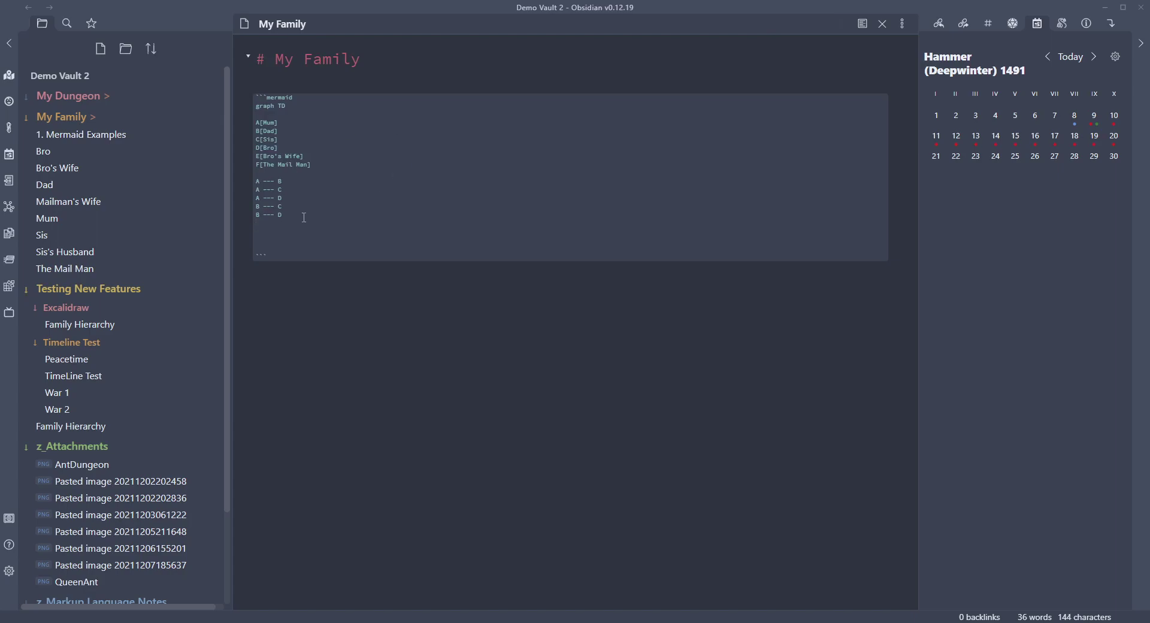
text(D --- E)
click(862, 24)
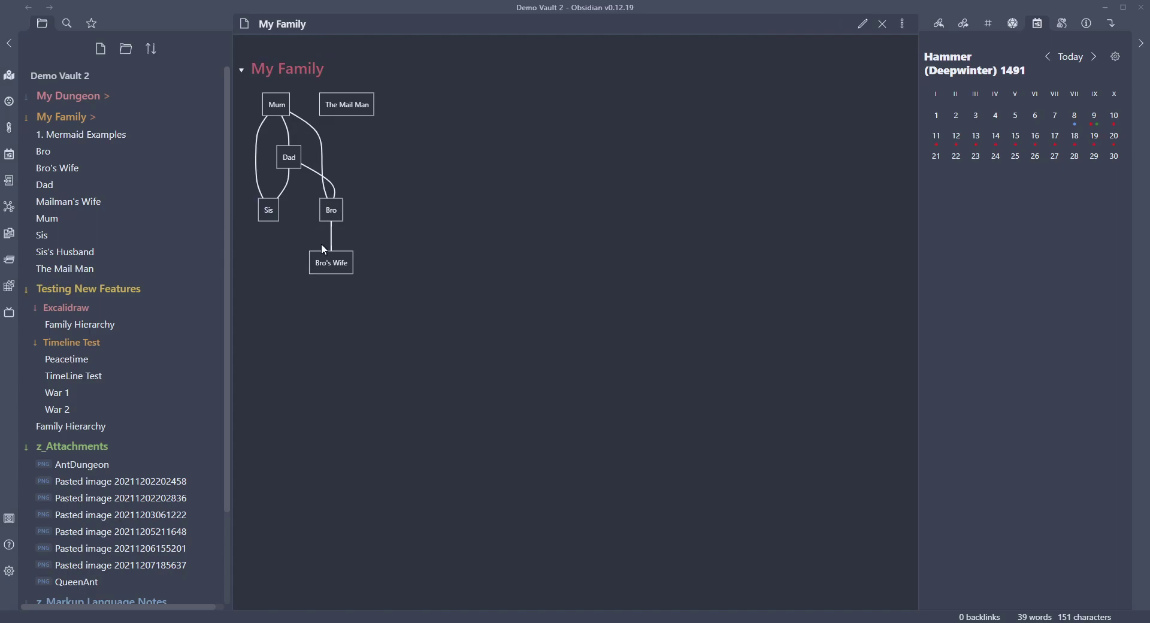
Add a dotted link E -.- F between Bro's Wife and The Mail Man, and preview the diagram.
click(860, 25)
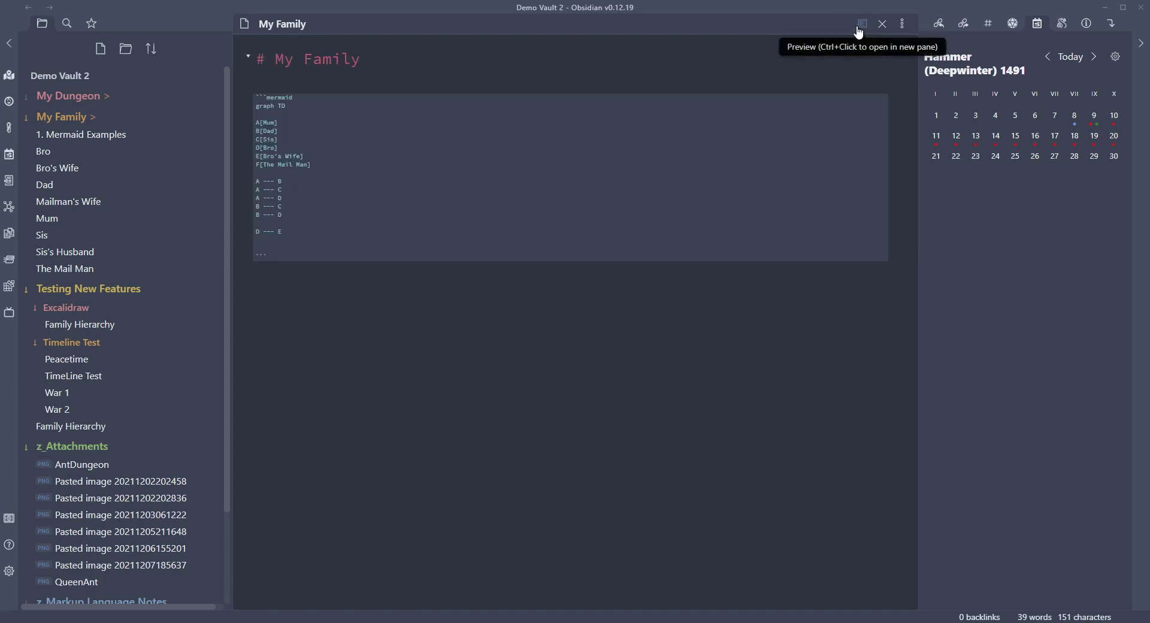
click(295, 231)
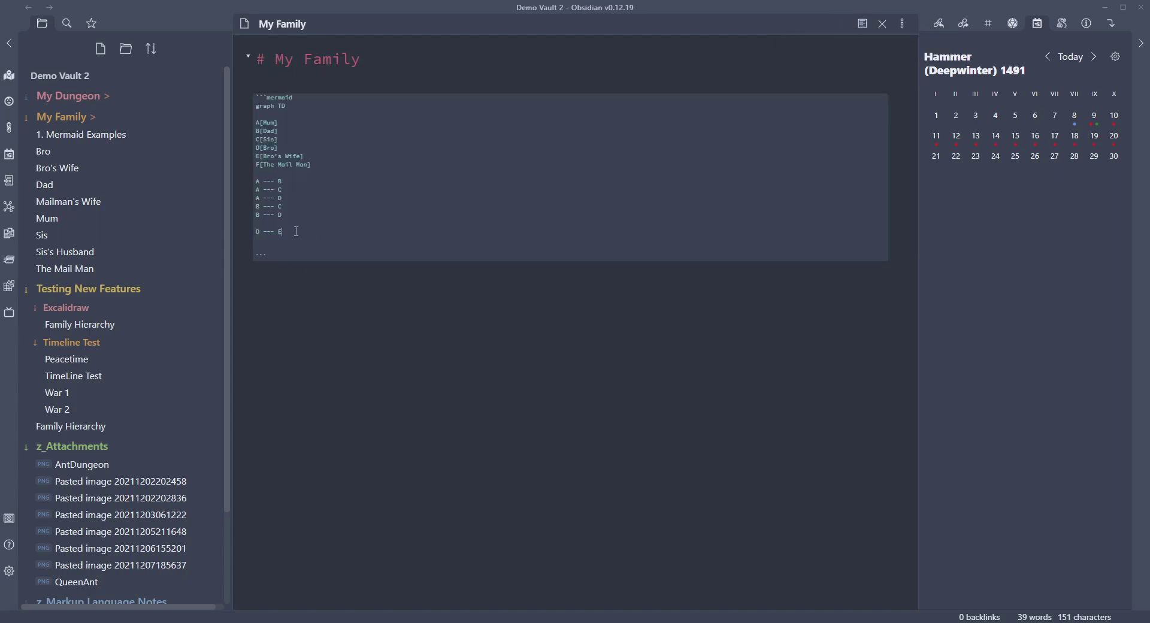
key(Return)
text(E)
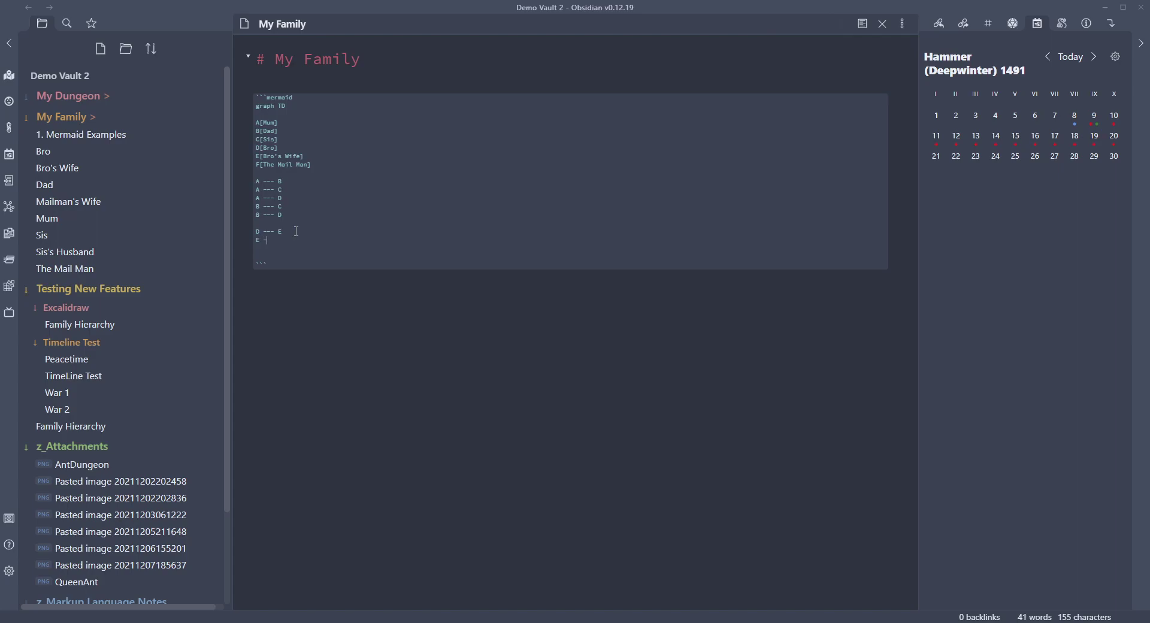
text( -.- F)
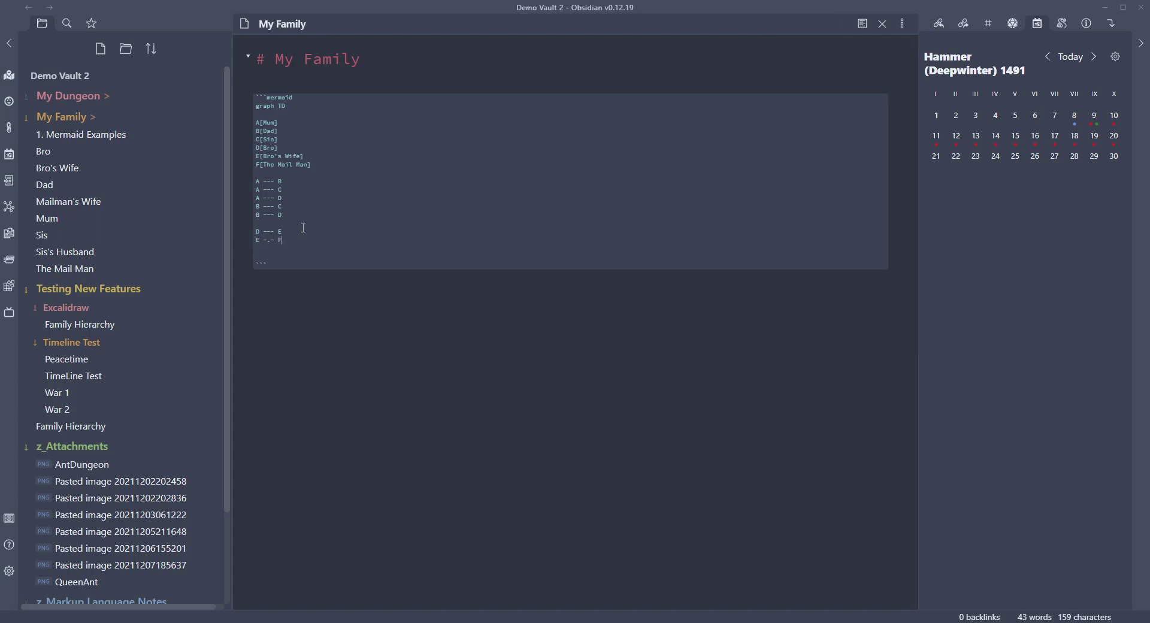
click(863, 24)
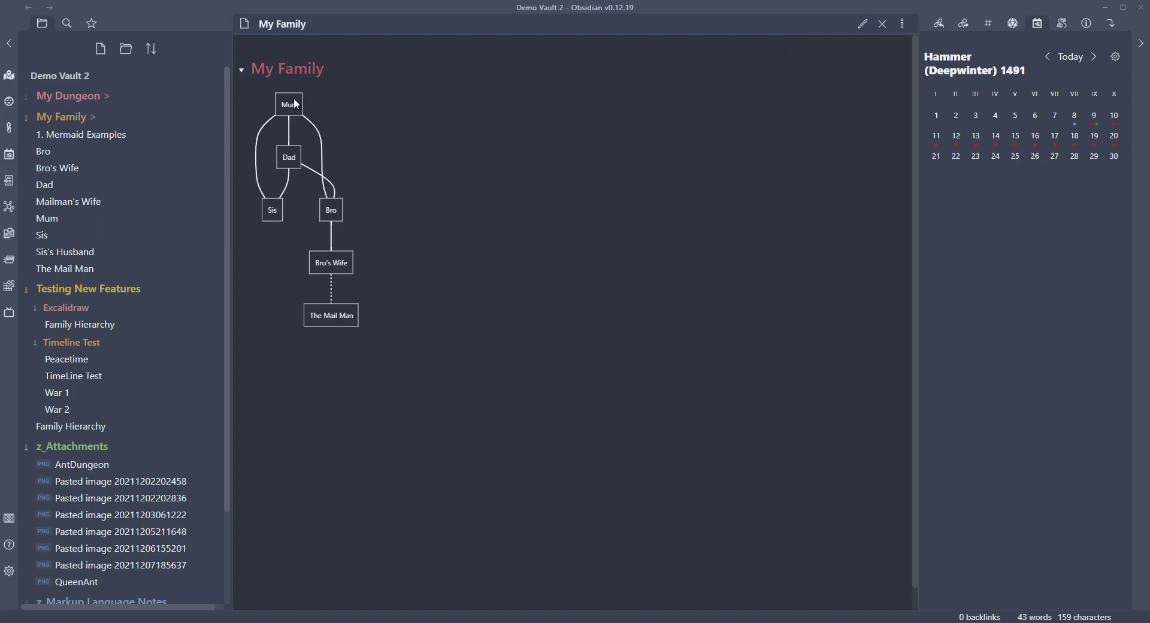
drag(294, 106, 290, 108)
Add the line class A, B, C, D, E, F internal-link; below the links, and preview the diagram.
click(862, 24)
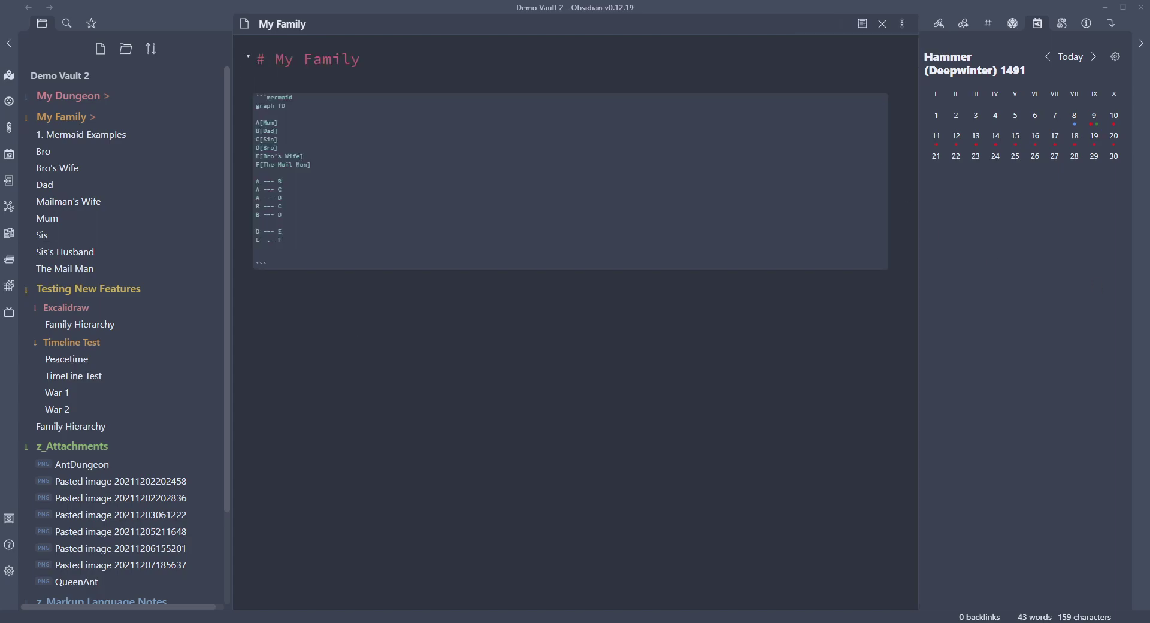
click(311, 248)
key(Return)
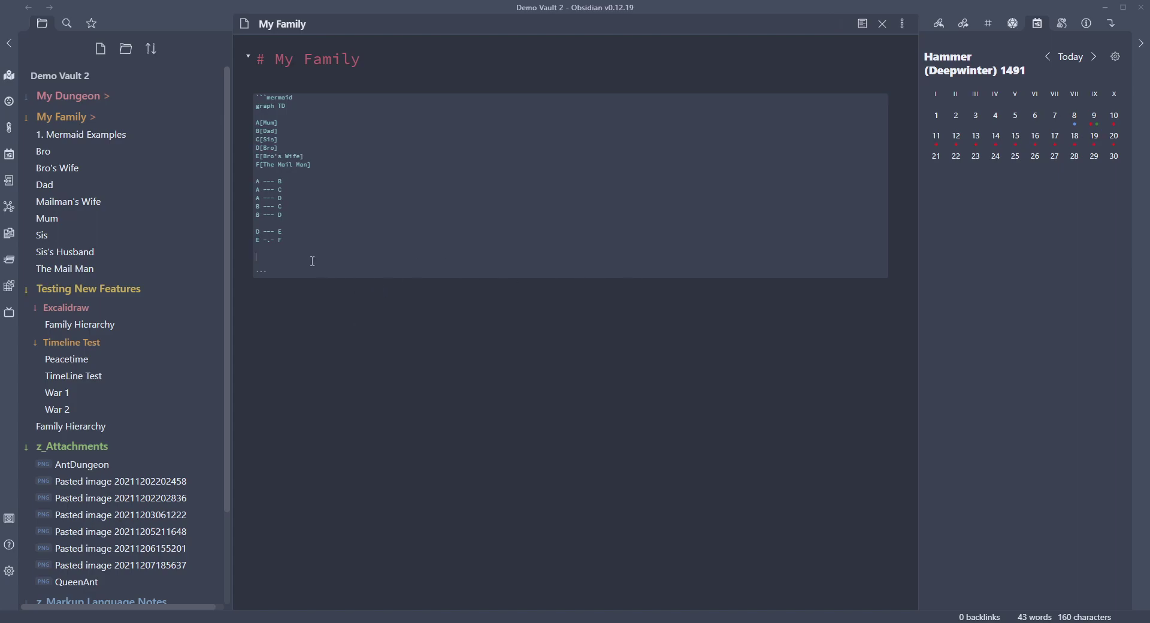
text(class A, B, C, D, E, F internal-link;)
key(Return)
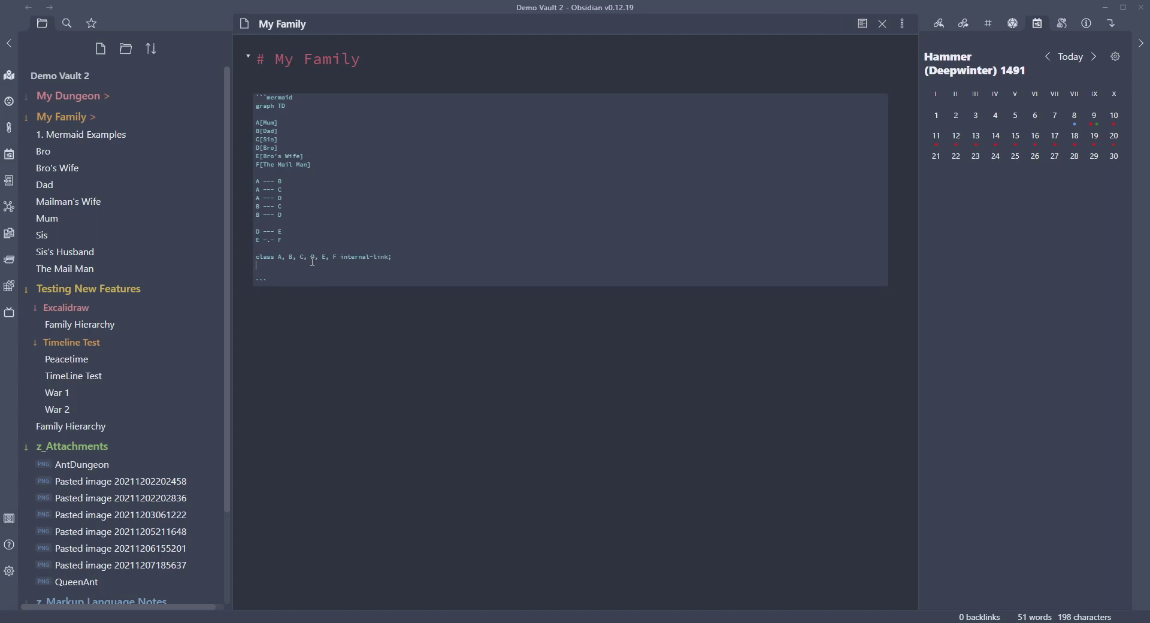
key(BackSpace)
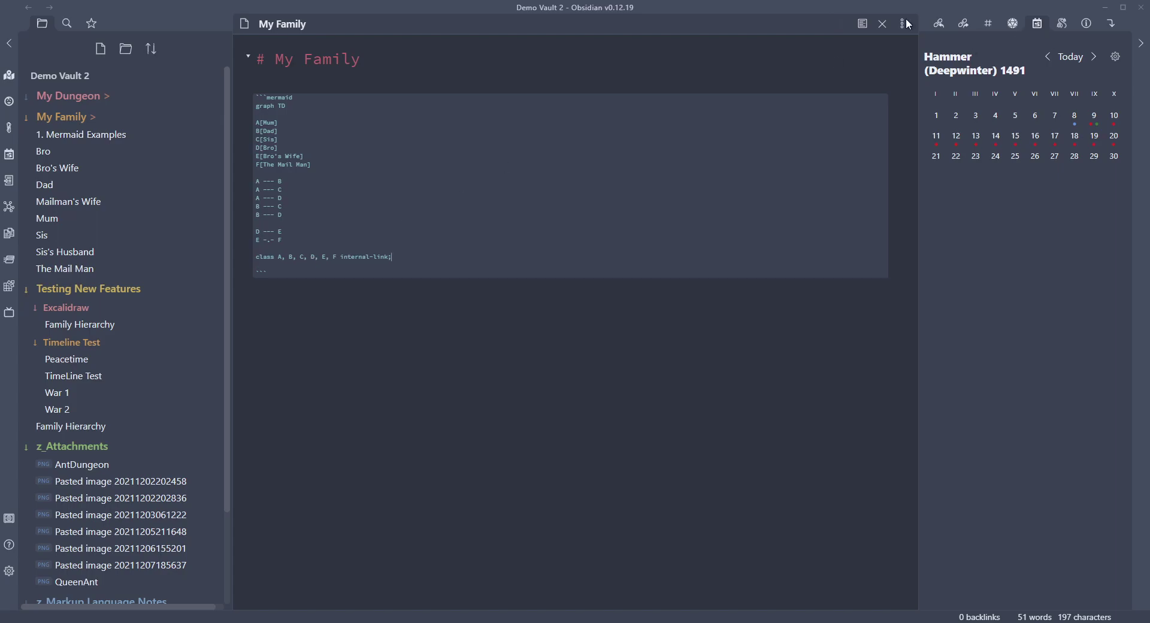
click(862, 24)
Merge Mum's links to Sis and Bro into one line, A --- C & D, and remove the semicolon ending the class line.
click(862, 24)
click(863, 24)
click(862, 25)
click(862, 23)
click(862, 23)
click(288, 240)
text(D)
key(ctrl+d)
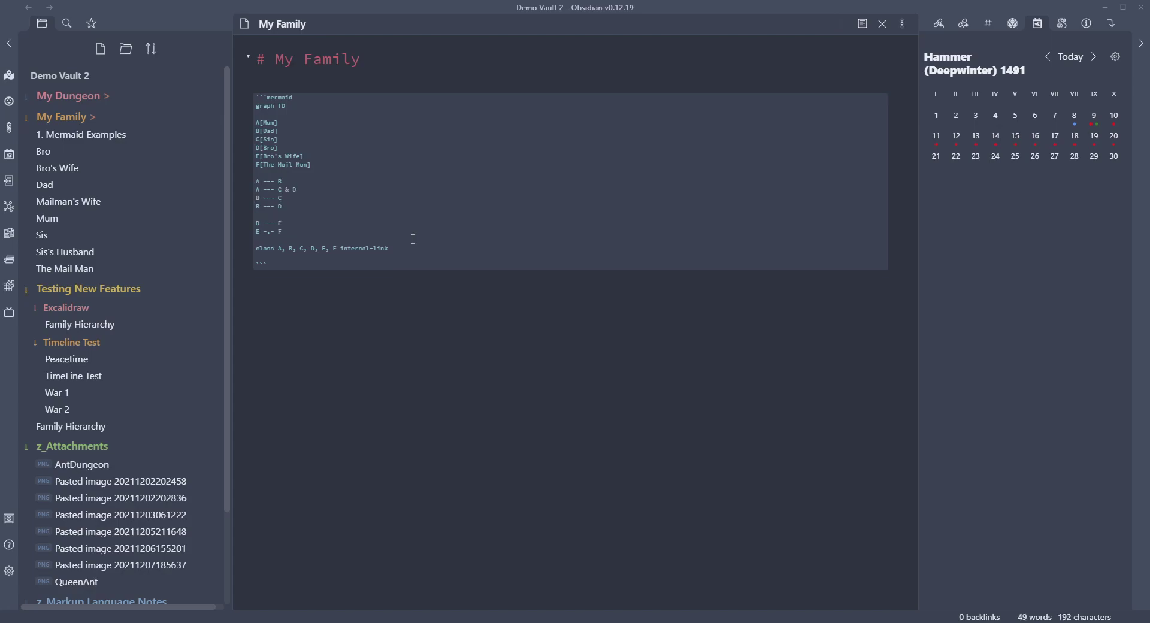
Delete the class line that makes nodes A to F internal links, and preview the diagram without it.
click(863, 23)
click(863, 23)
drag(406, 249, 218, 258)
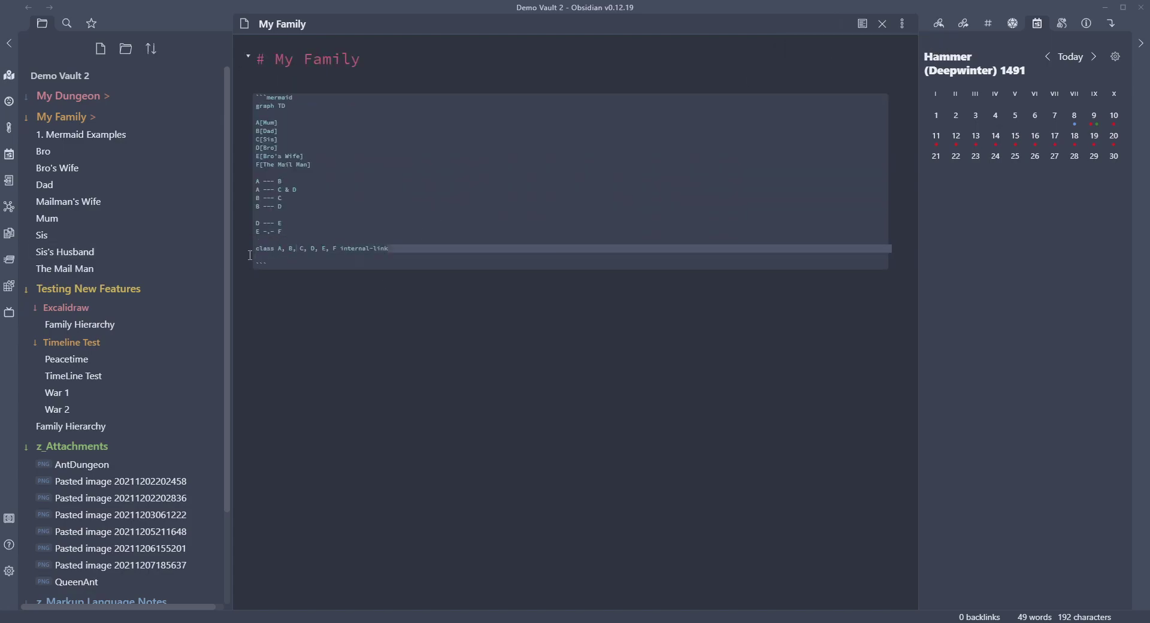
key(BackSpace)
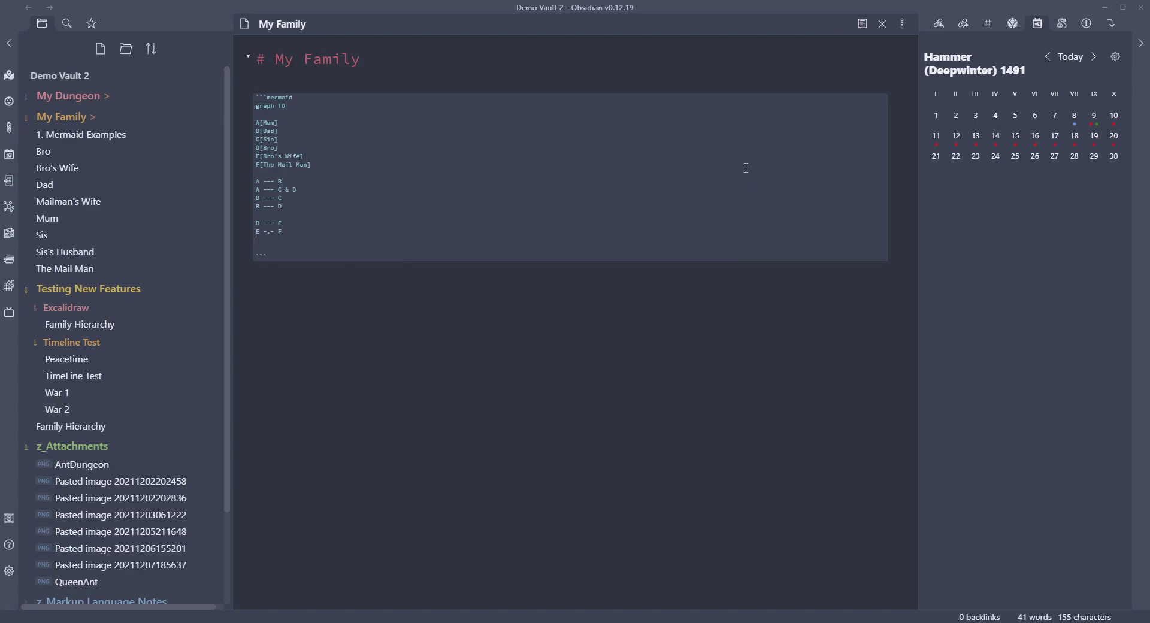
key(BackSpace)
click(860, 24)
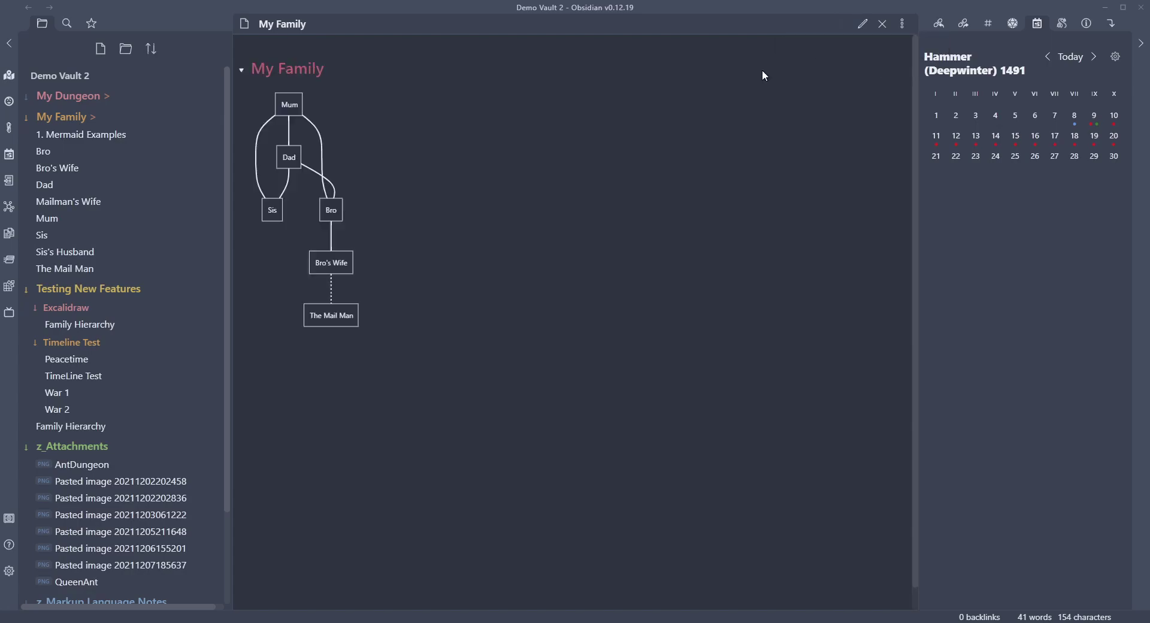
Merge Dad's links to Sis and Bro into one line, B --- C & D, and preview the diagram.
click(862, 24)
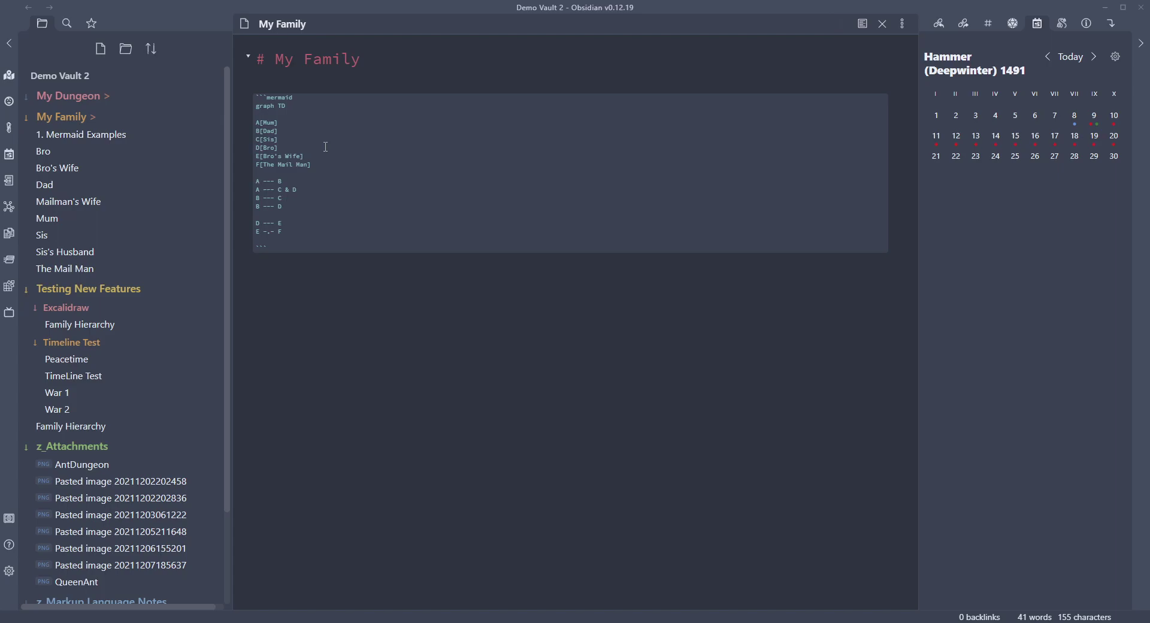
text(& D)
key(shift+Home)
key(BackSpace)
key(BackSpace)
click(863, 25)
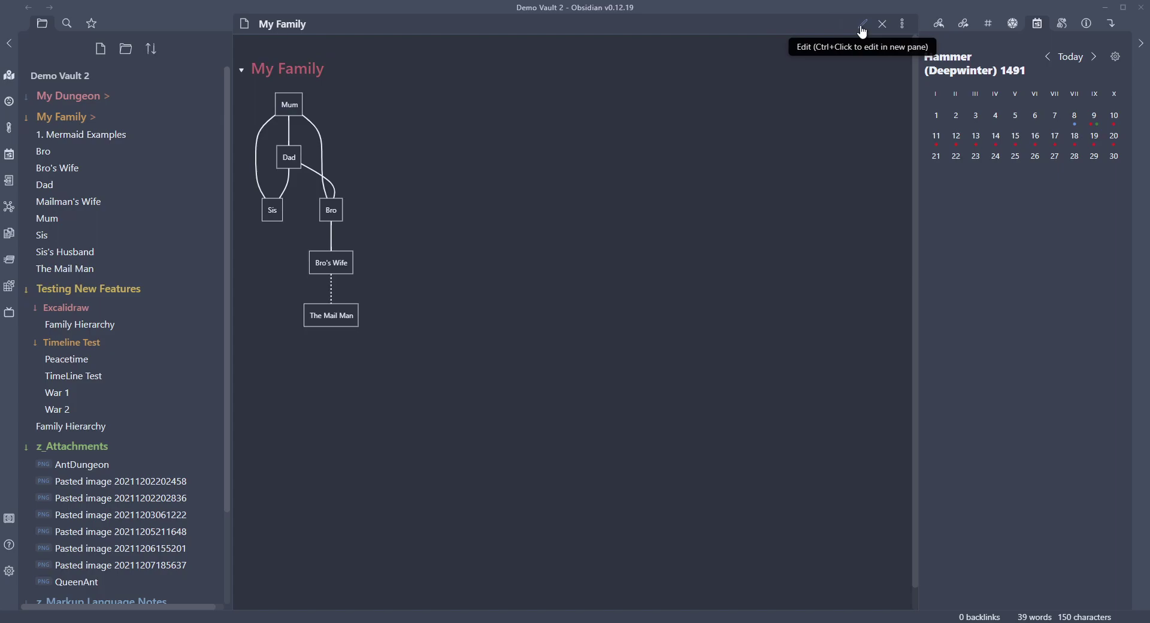
Add a separate internal-link class line for each node, class A internal-link; through class F internal-link;, and preview the diagram.
click(862, 26)
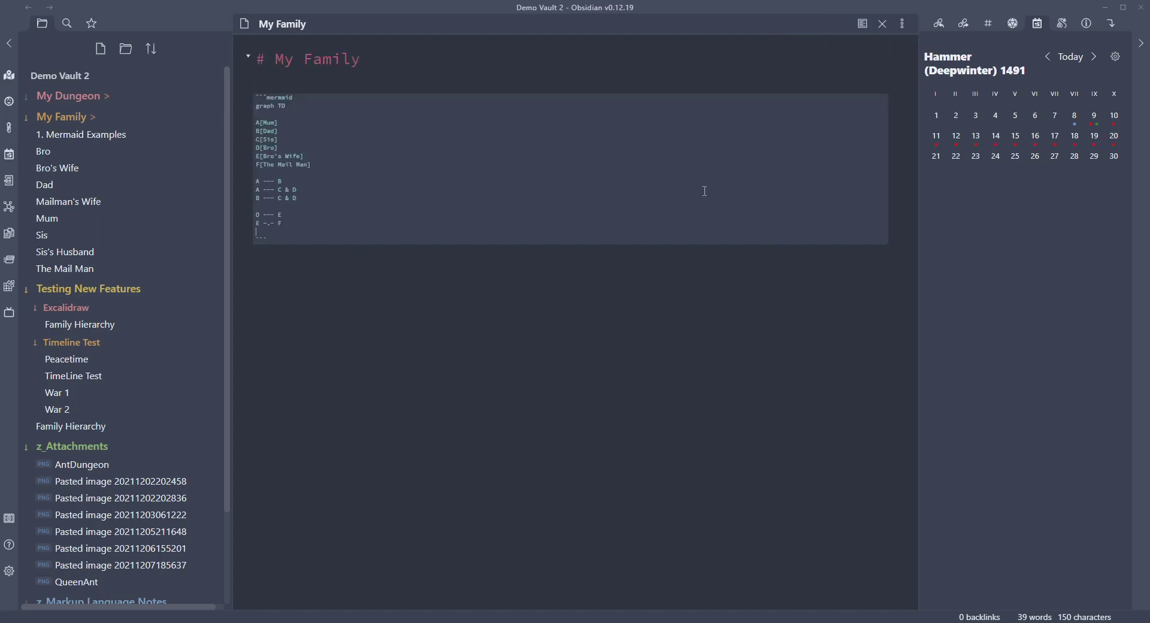
key(Return)
key(Return)
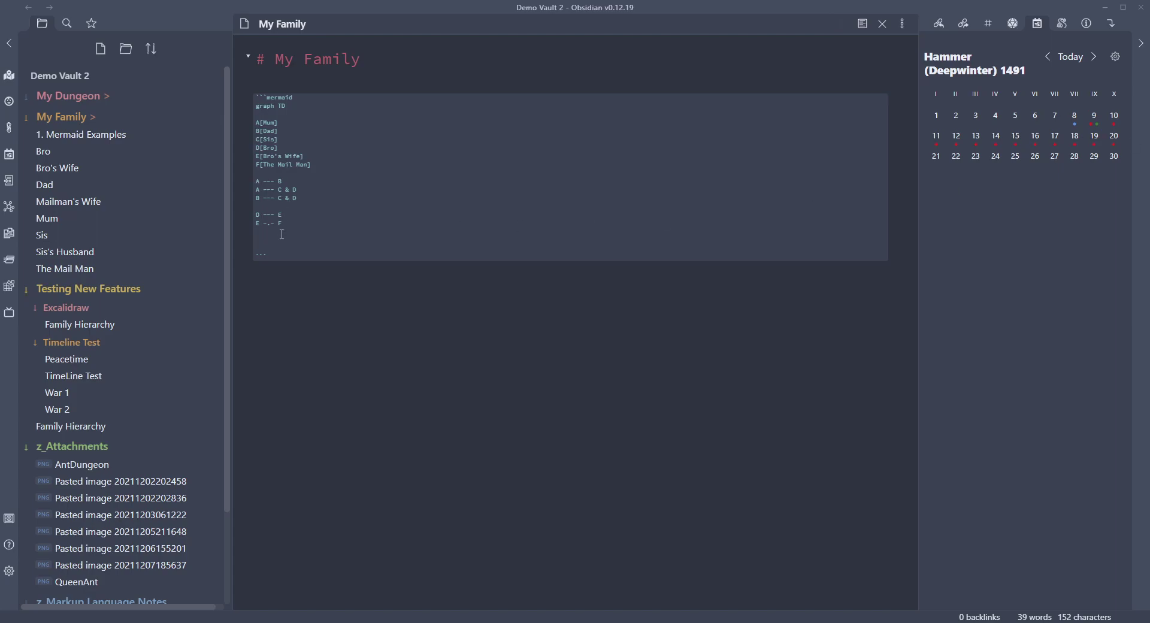
text(class A internal-link; class B internal-link; class C internal-link; class D internal-link; class E internal-link; class F internal-link;)
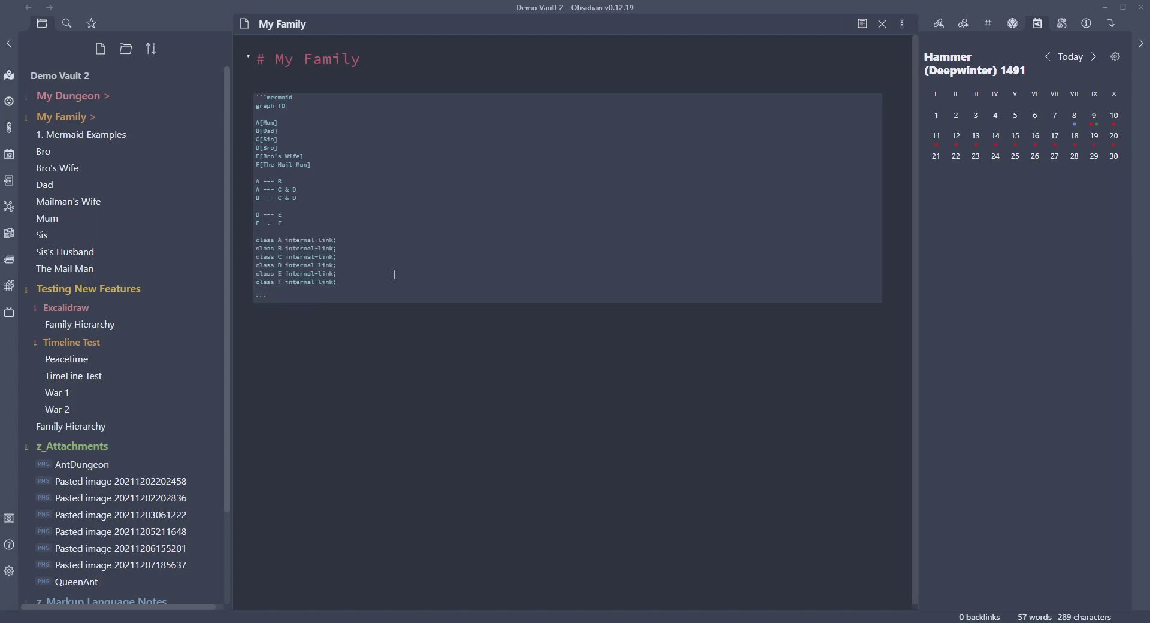
click(863, 24)
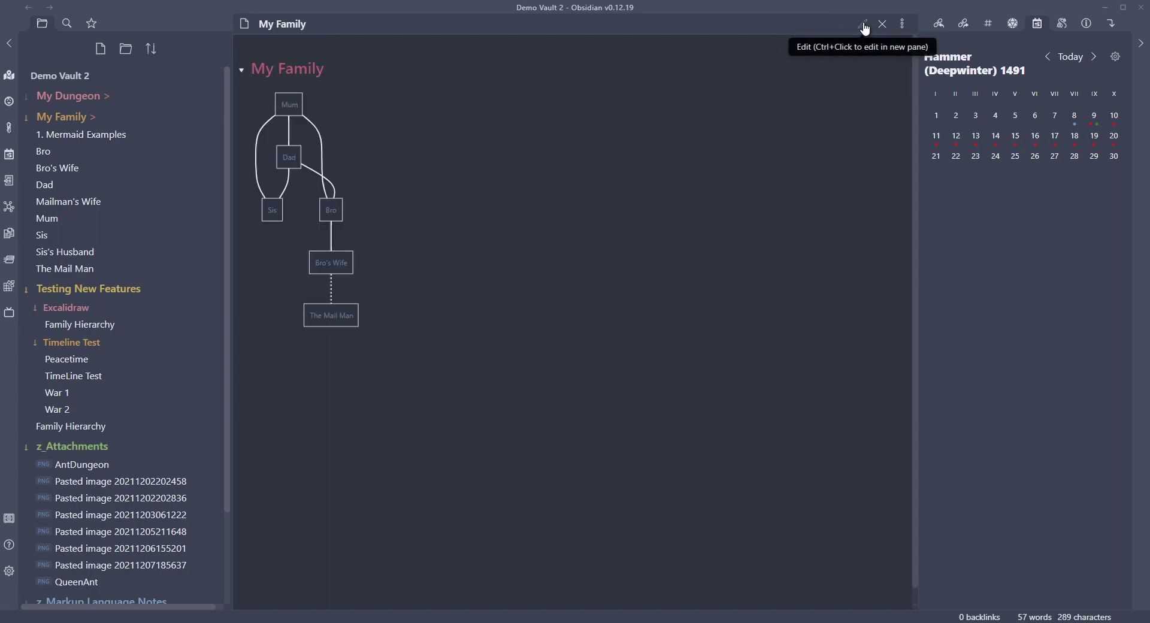
Replace the six separate class lines with the single line class A,B,C internal-link;.
click(865, 25)
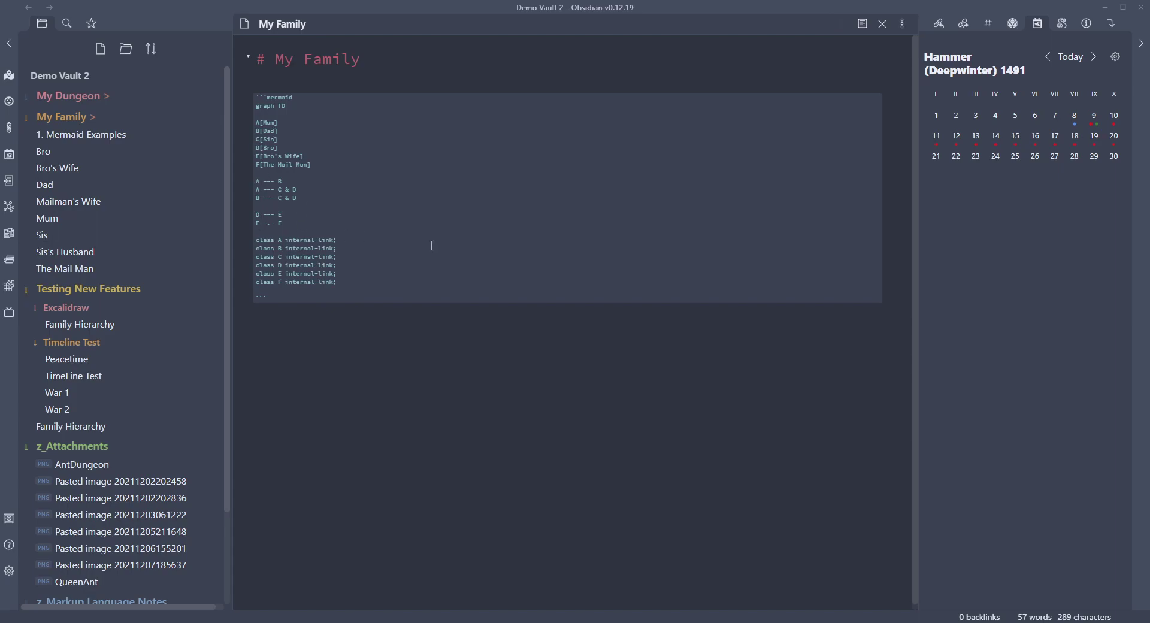
click(346, 281)
key(Return)
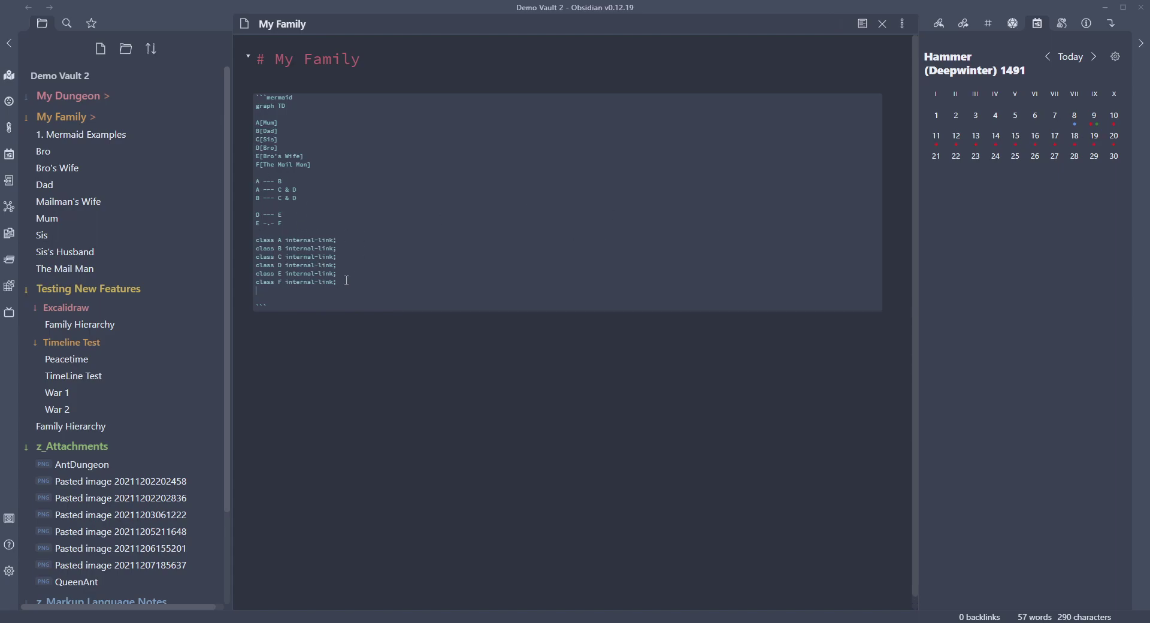
text(class A,B,C internal-link;)
drag(341, 283, 211, 243)
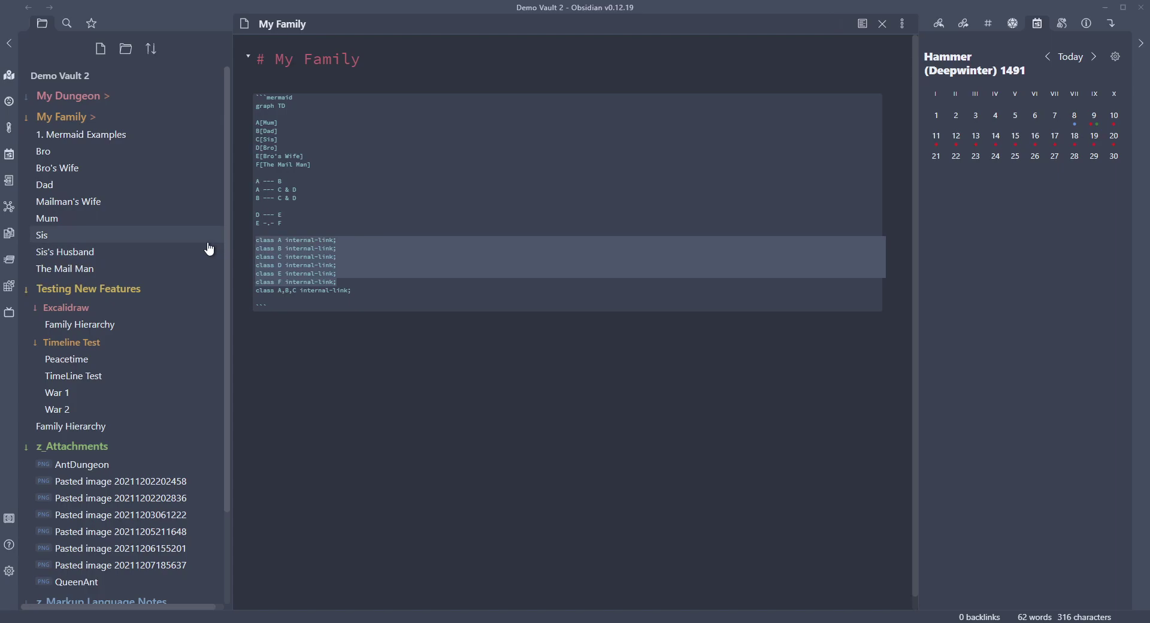
key(BackSpace)
key(BackSpace)
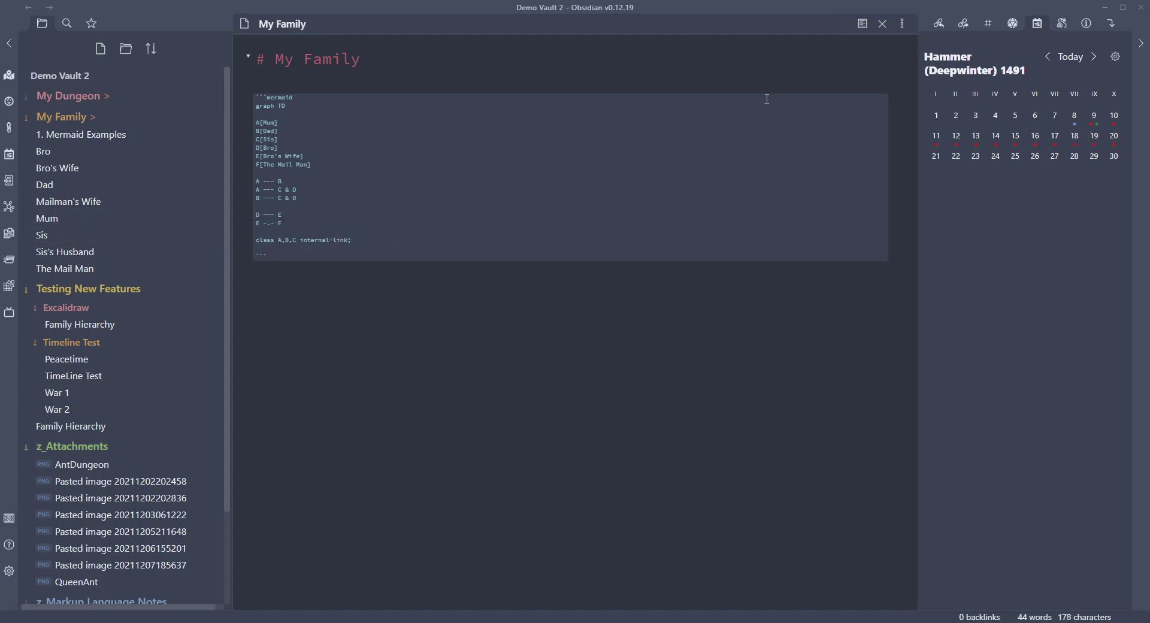
Check the diagram preview and extend the internal-link class line to cover nodes A,B,C,D,E,F.
click(862, 24)
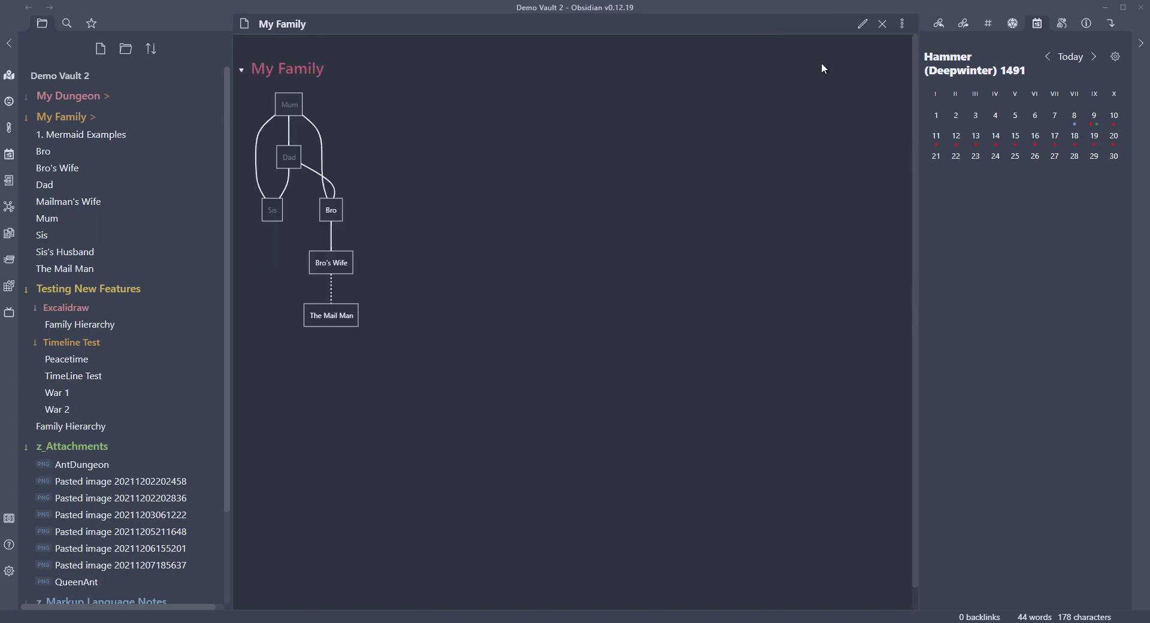
click(862, 24)
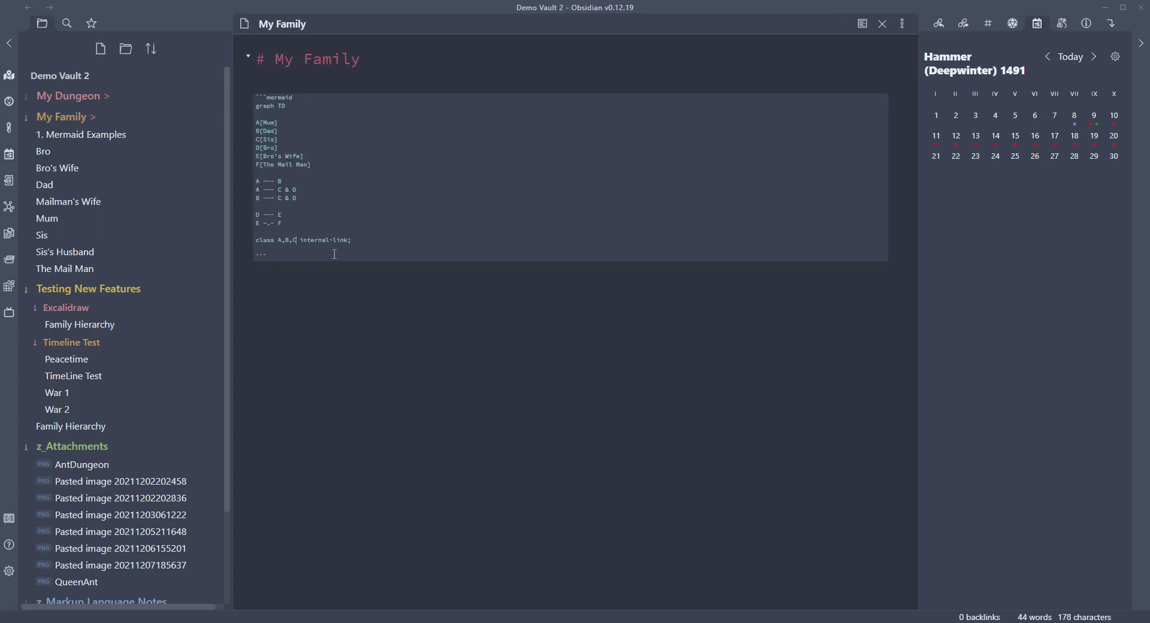
text(,D,E,F)
key(BackSpace)
key(Right)
key(BackSpace)
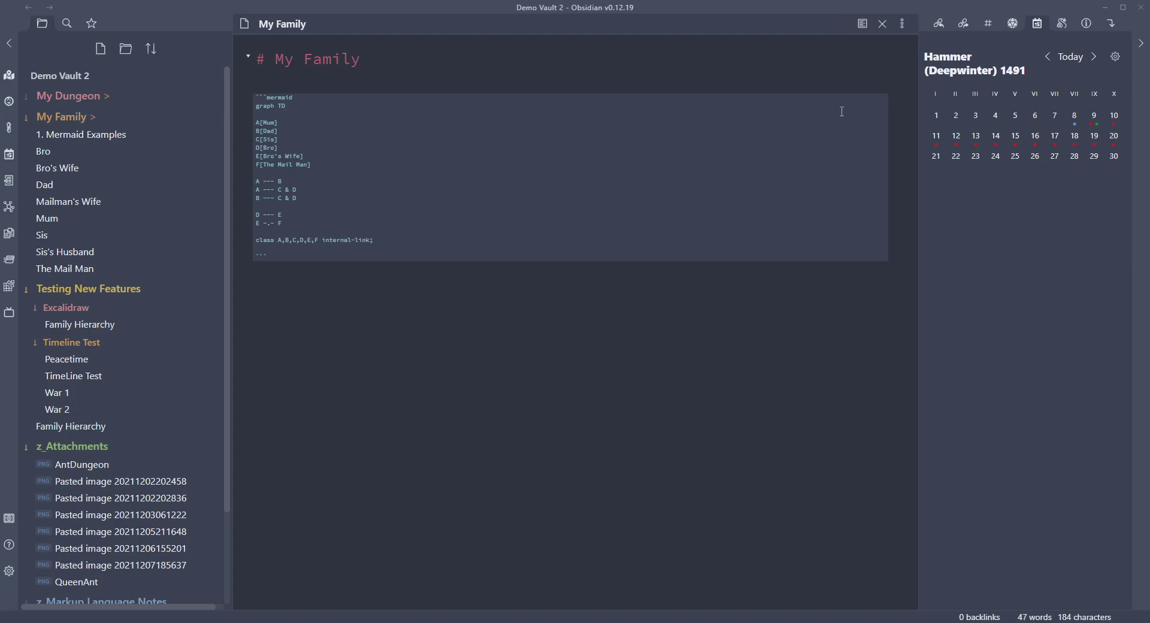
Preview the family diagram and open The Mail Man note from its node in a separate pane beside My Family.
click(862, 24)
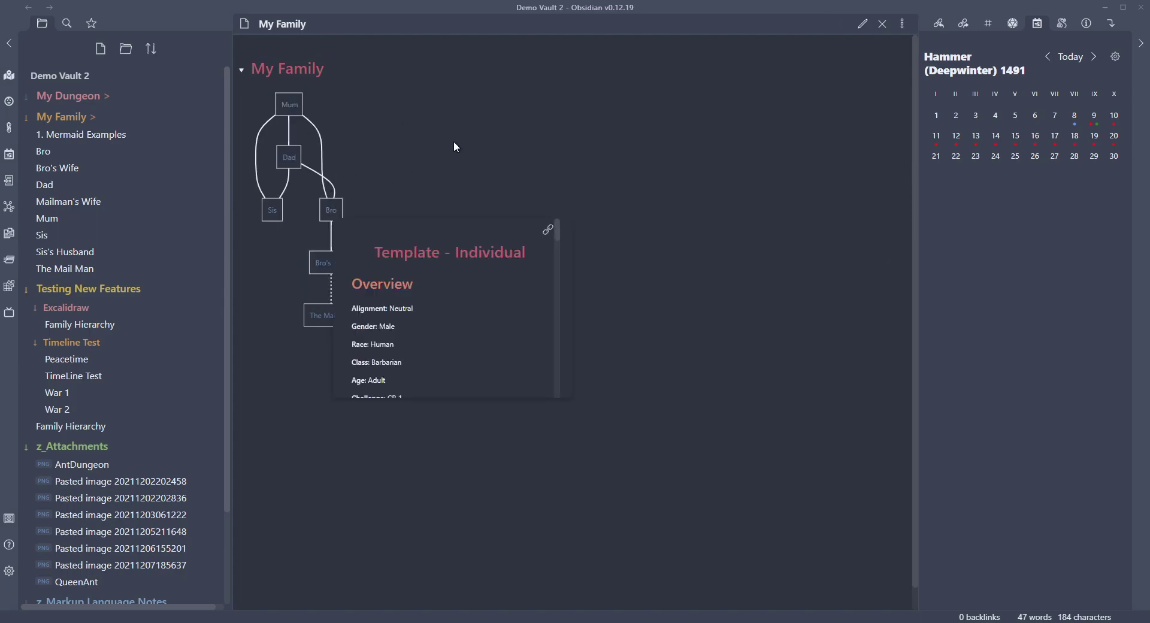
mouse_move(332, 271)
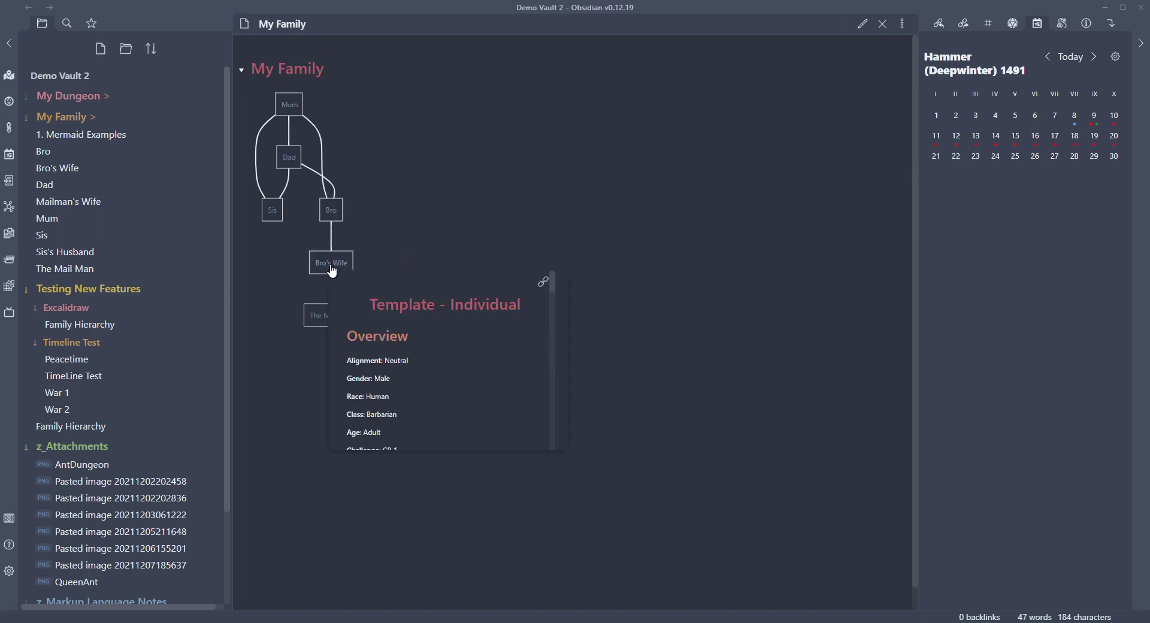
ctrl+click(318, 321)
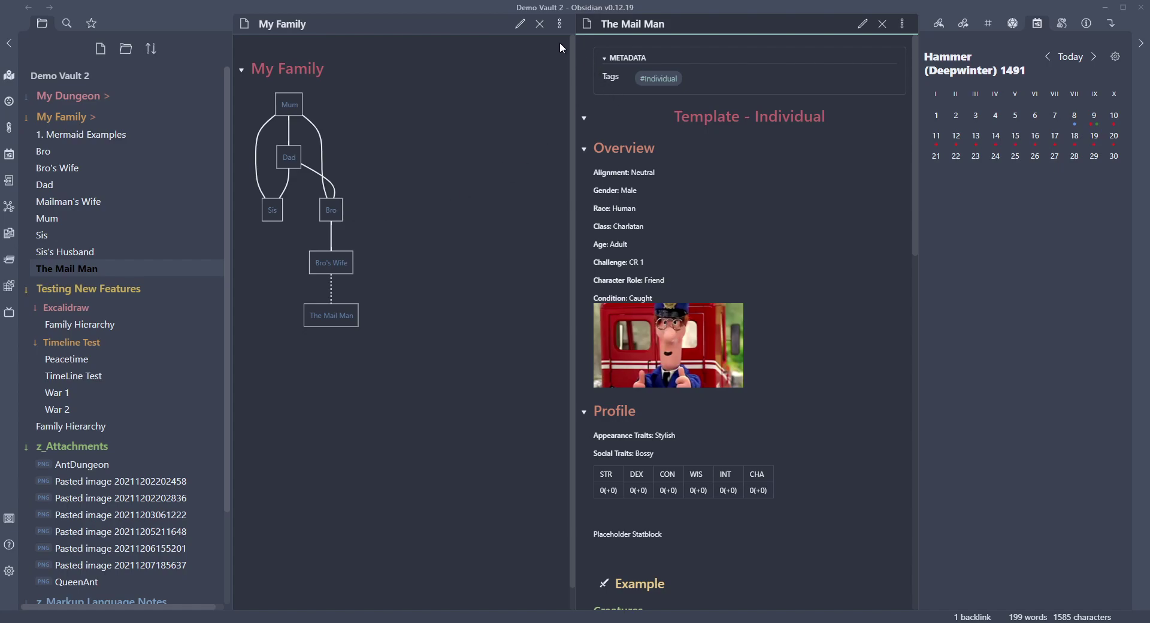
Return My Family to its Mermaid source and expand the z_Markup Language Notes folder to show its notes.
click(519, 24)
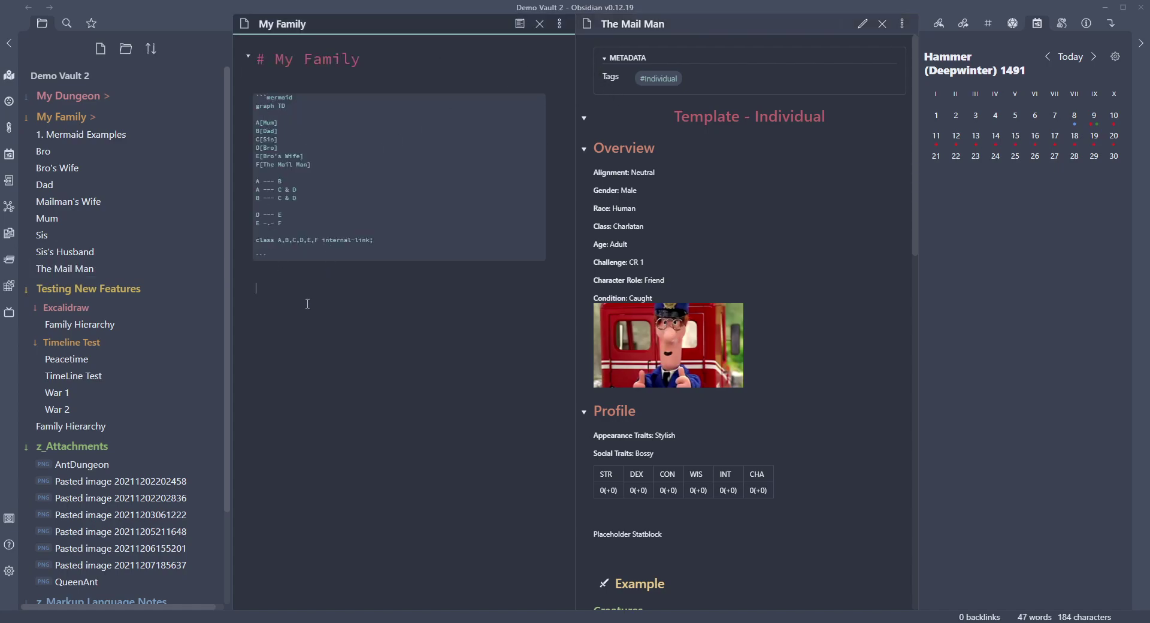
scroll(201, 371, down, 3)
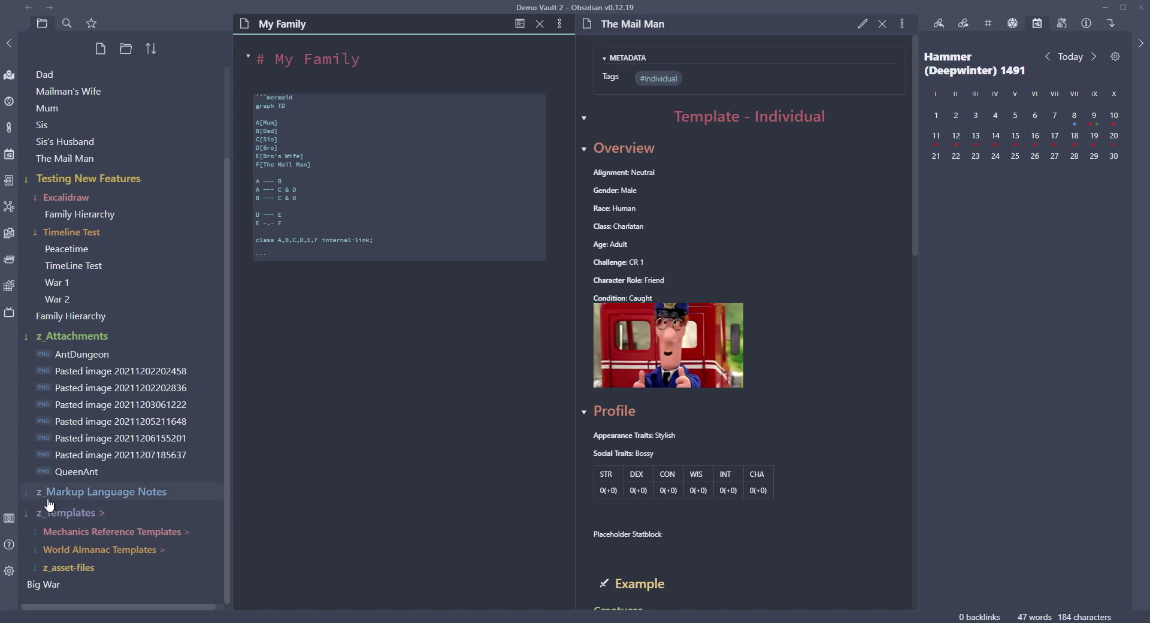
click(29, 497)
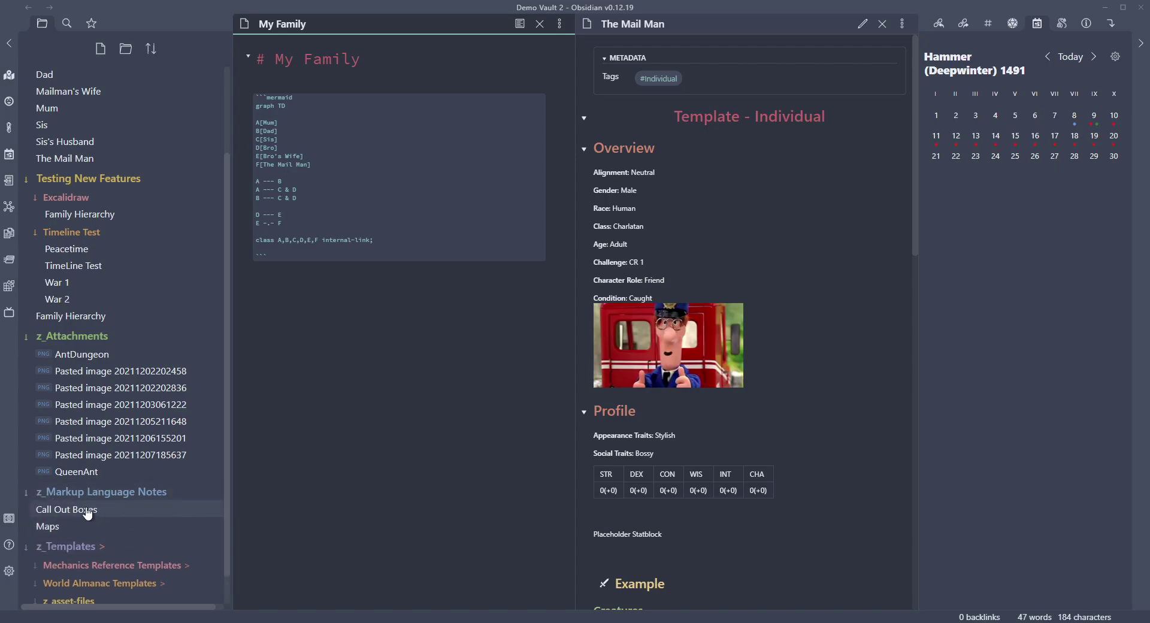
click(329, 282)
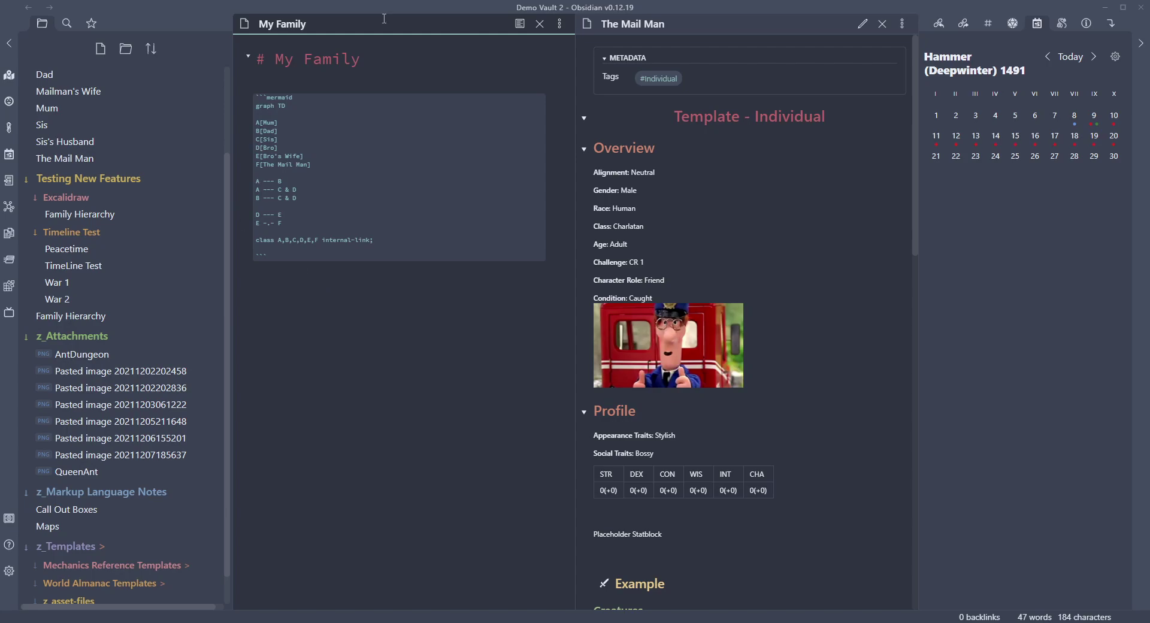
Review the connection lines and the internal-link class line in the My Family source against the rendered diagram.
click(519, 24)
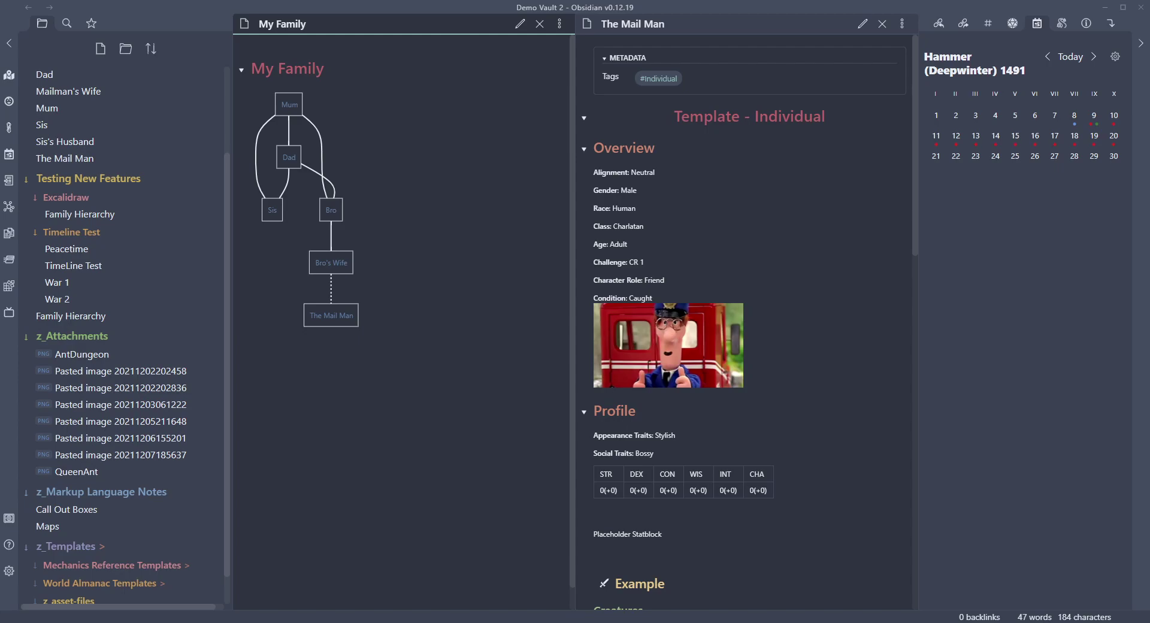
click(520, 23)
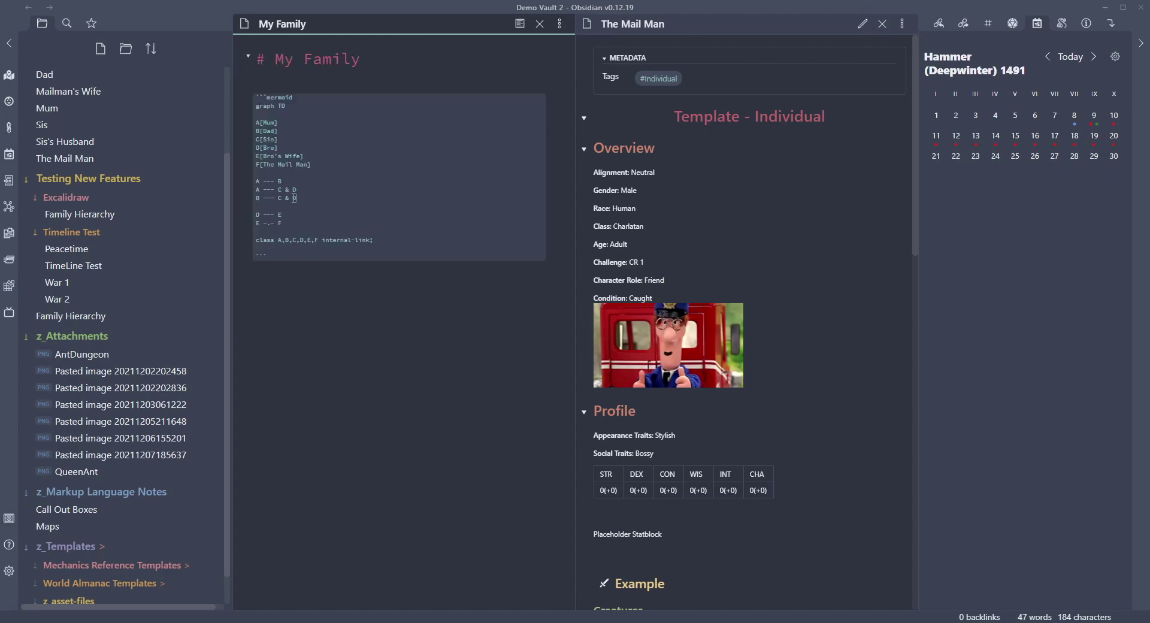
drag(297, 199, 242, 180)
click(331, 274)
drag(291, 233, 258, 180)
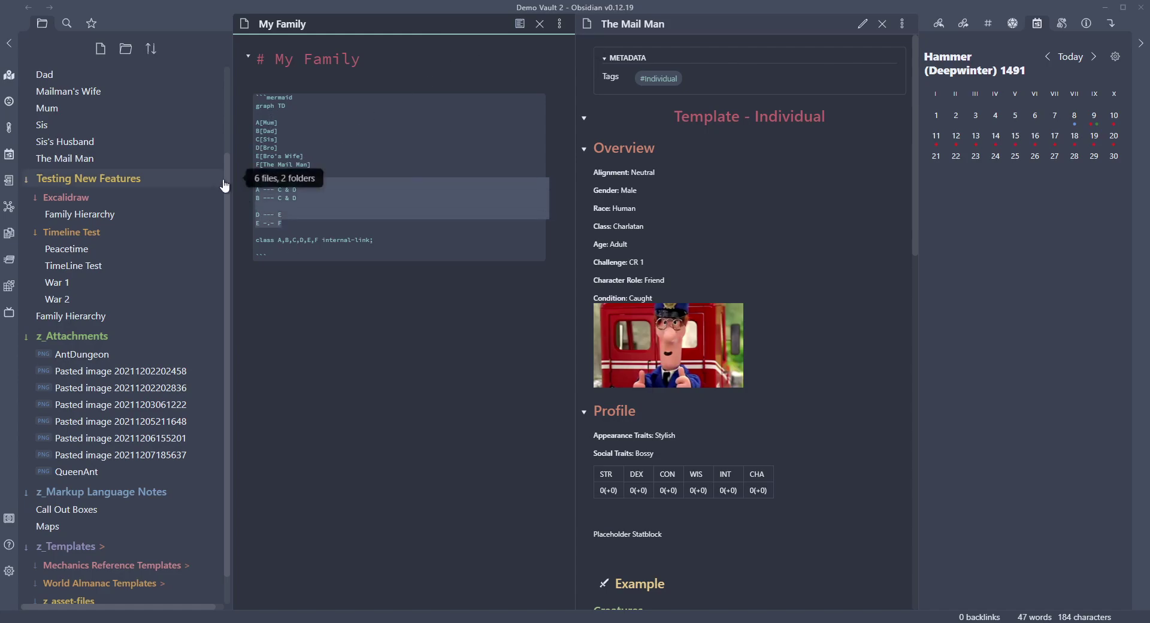
click(366, 166)
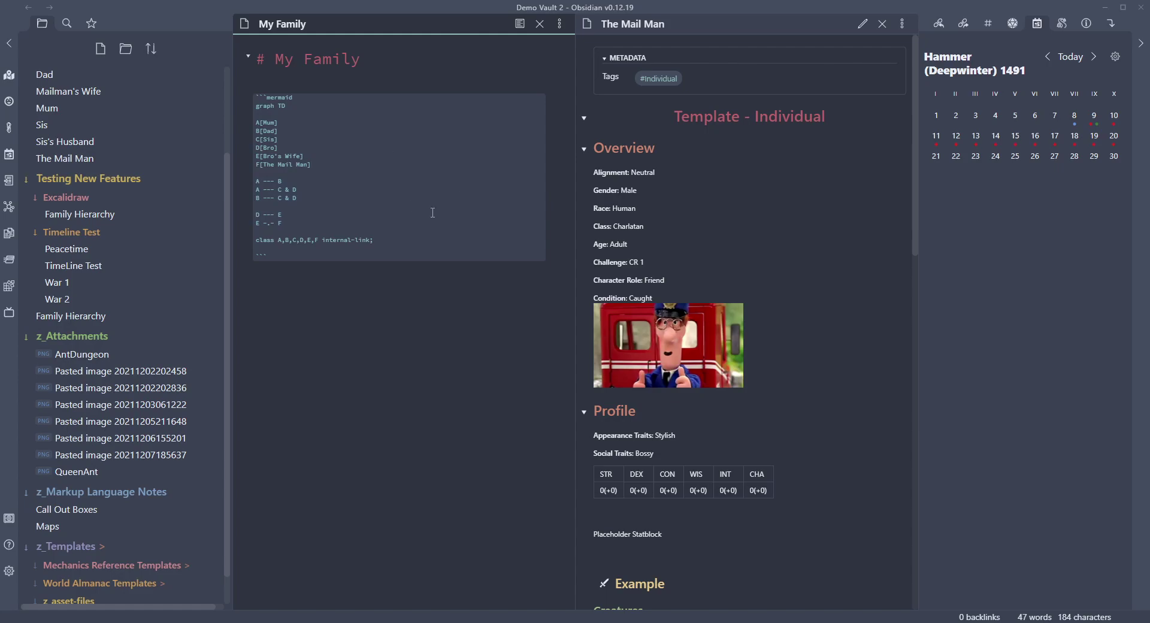
drag(380, 242, 234, 237)
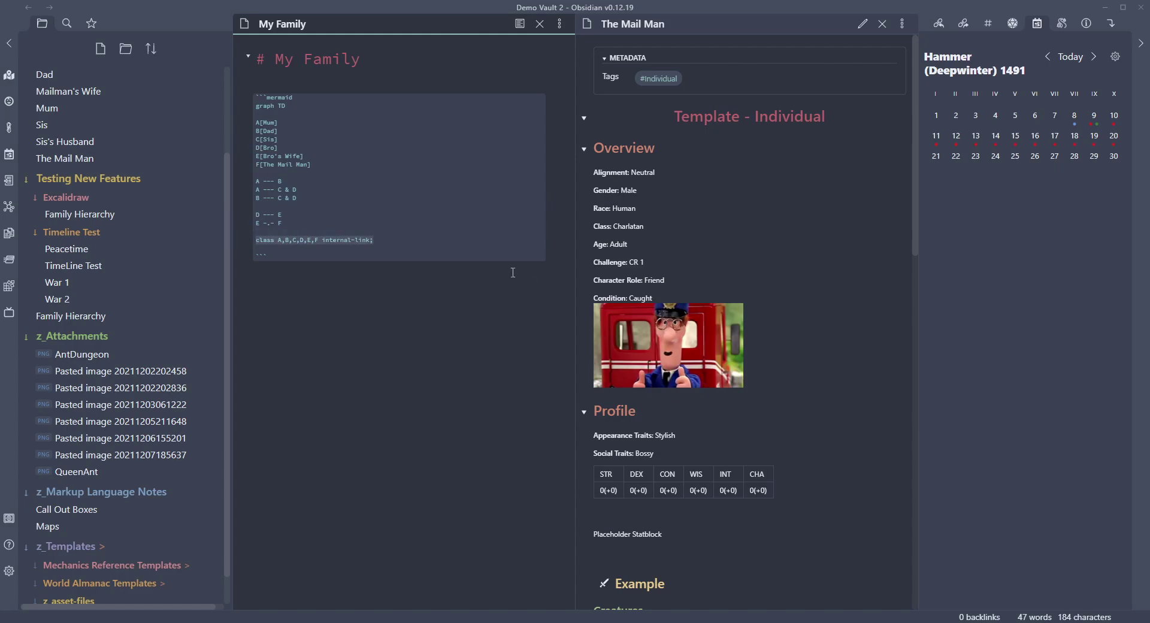
click(519, 24)
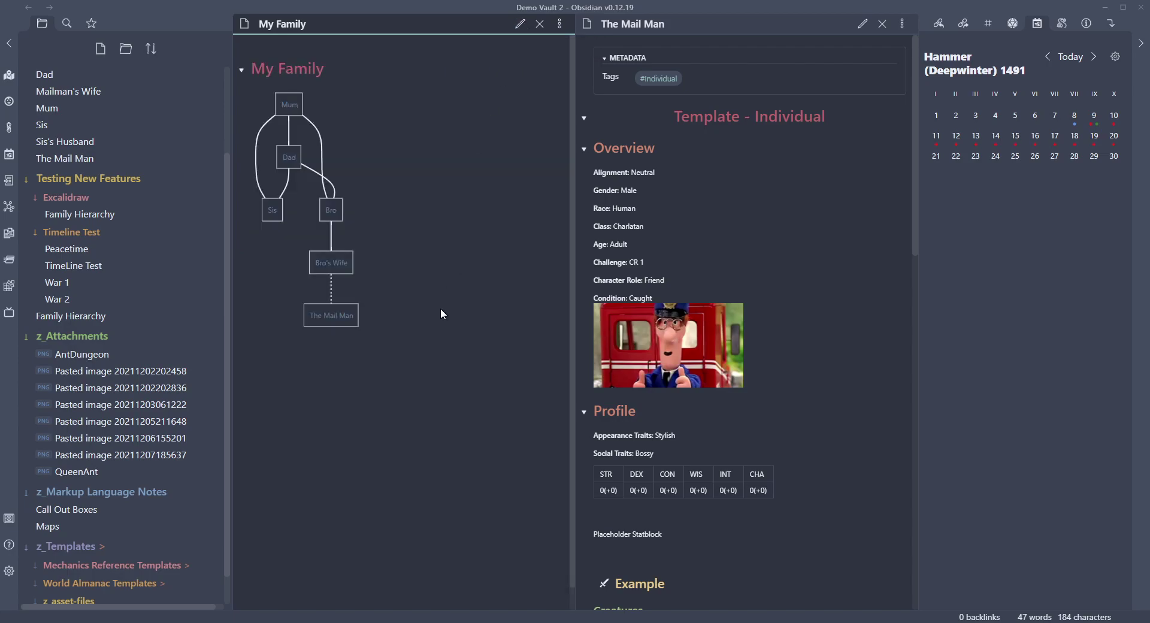